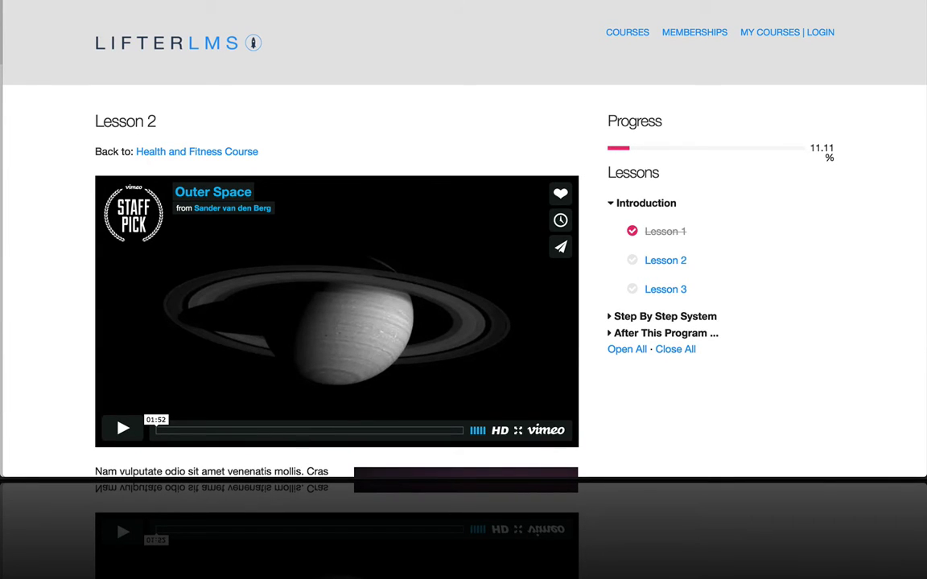
{"action": "scroll", "coordinate": [467, 151], "scroll_direction": "down", "scroll_amount": 1}
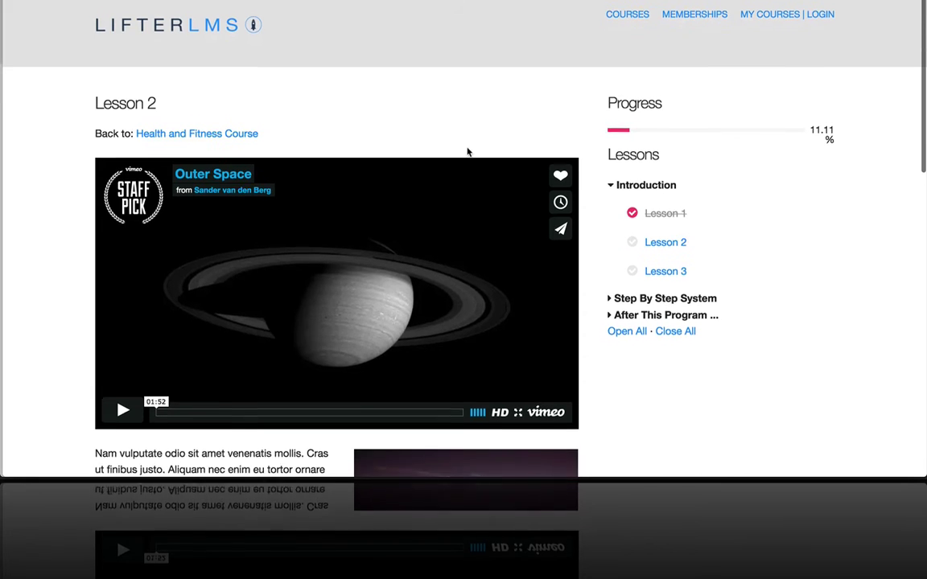
{"action": "scroll", "coordinate": [467, 151], "scroll_direction": "up", "scroll_amount": 1}
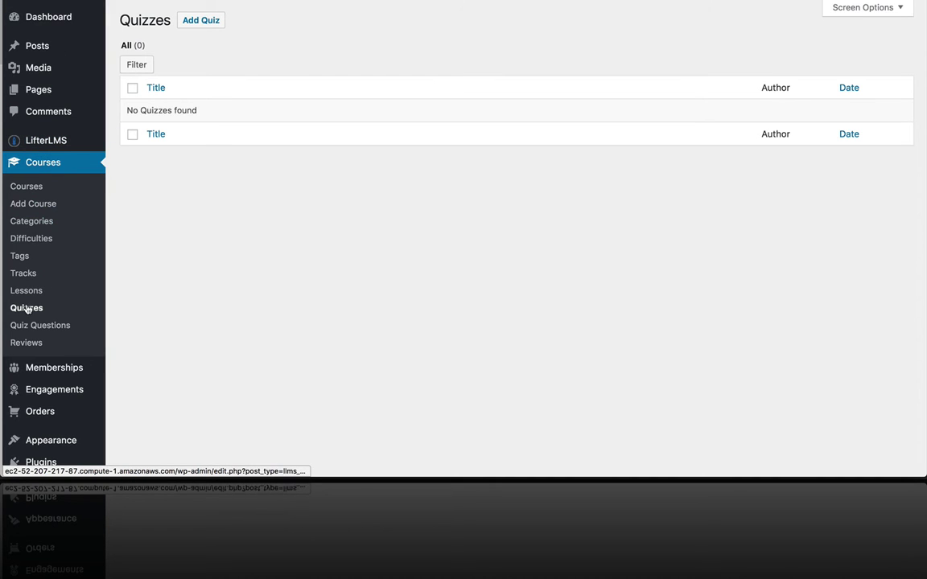
Step: Add a new quiz titled "LMS Test" with a description saying the quiz is designed to test your knowledge
{"action": "left_click", "coordinate": [202, 23]}
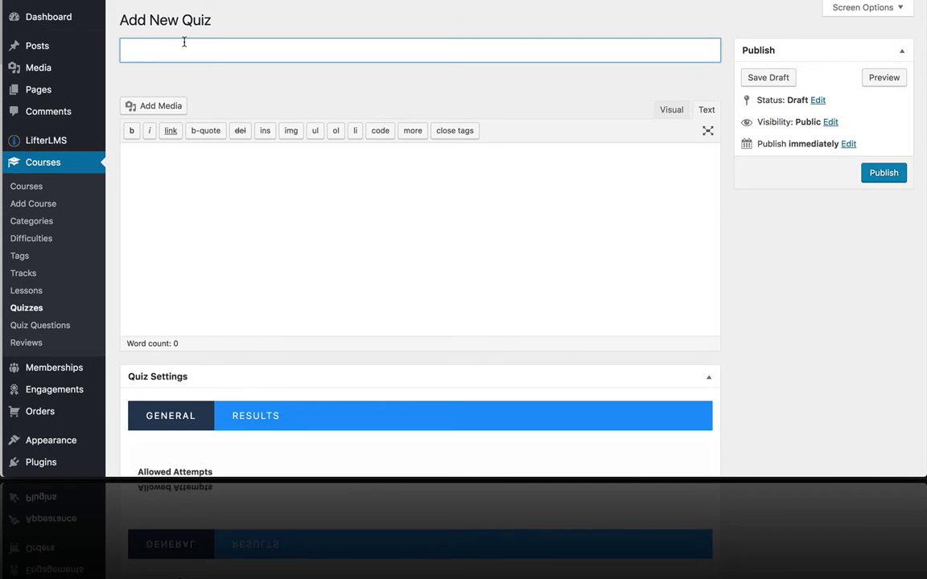
{"action": "type", "text": "LMS Test"}
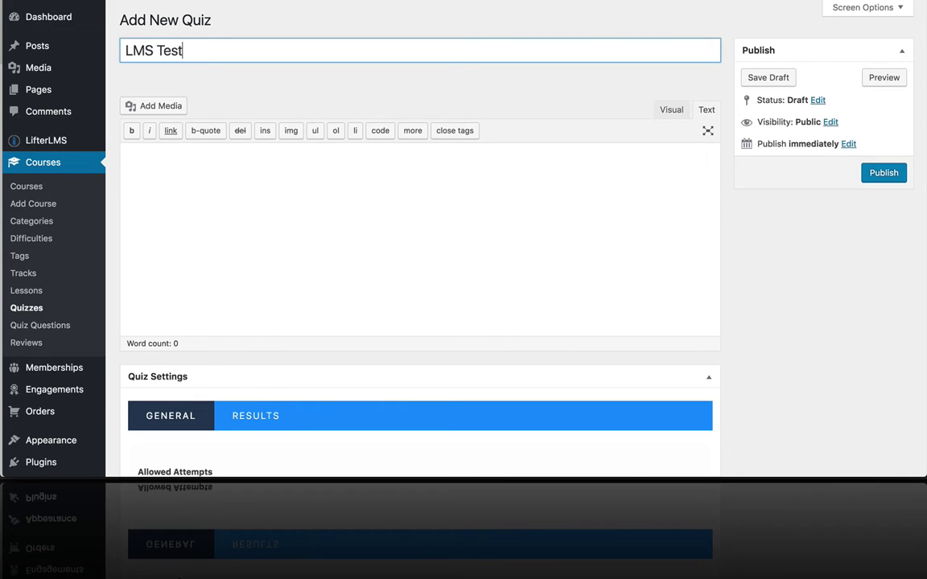
{"action": "left_click", "coordinate": [233, 169]}
{"action": "type", "text": "This "}
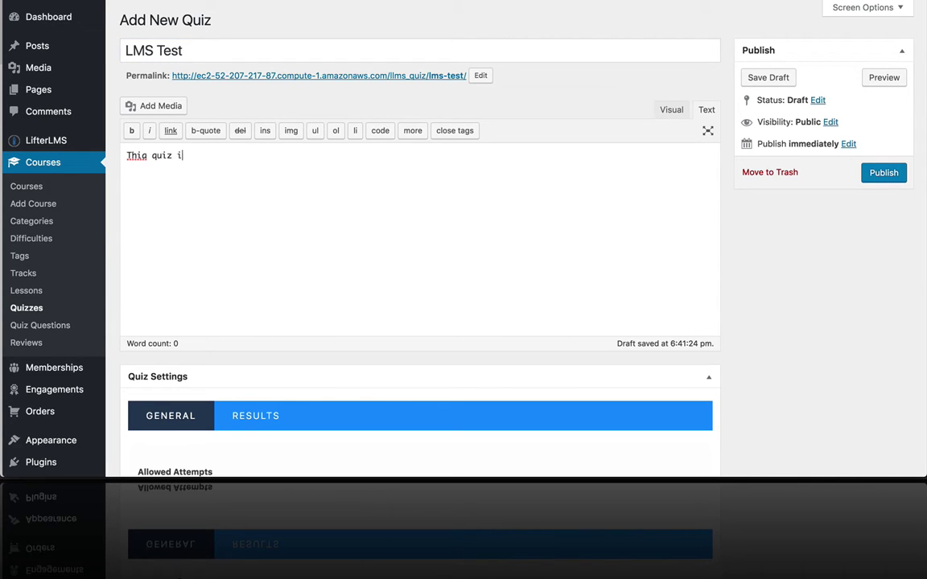
{"action": "type", "text": "quiz is designed to test you"}
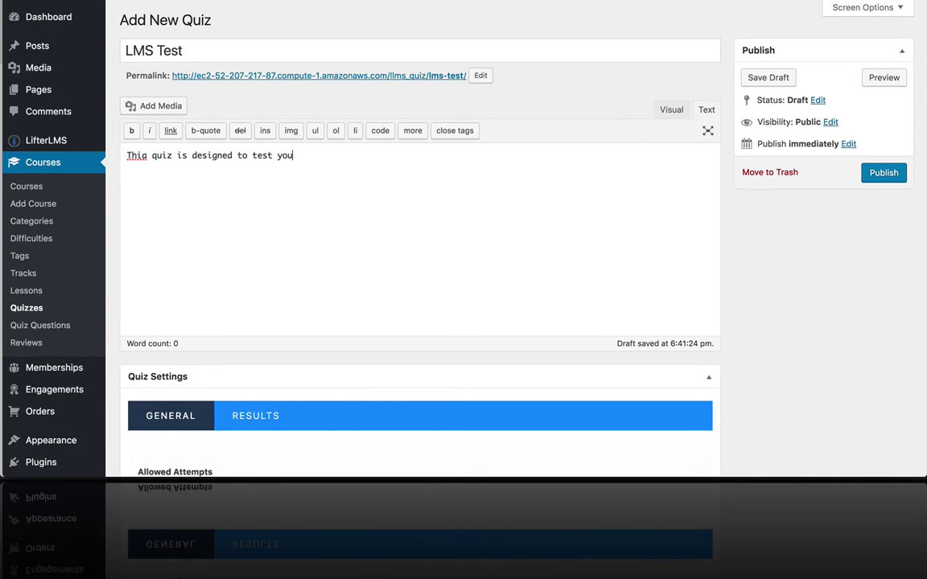
{"action": "type", "text": "r knowledge"}
Step: Show the quiz description in the visual editor and correct it to read "This quiz is designed to test your knowledge."
{"action": "left_click", "coordinate": [667, 111]}
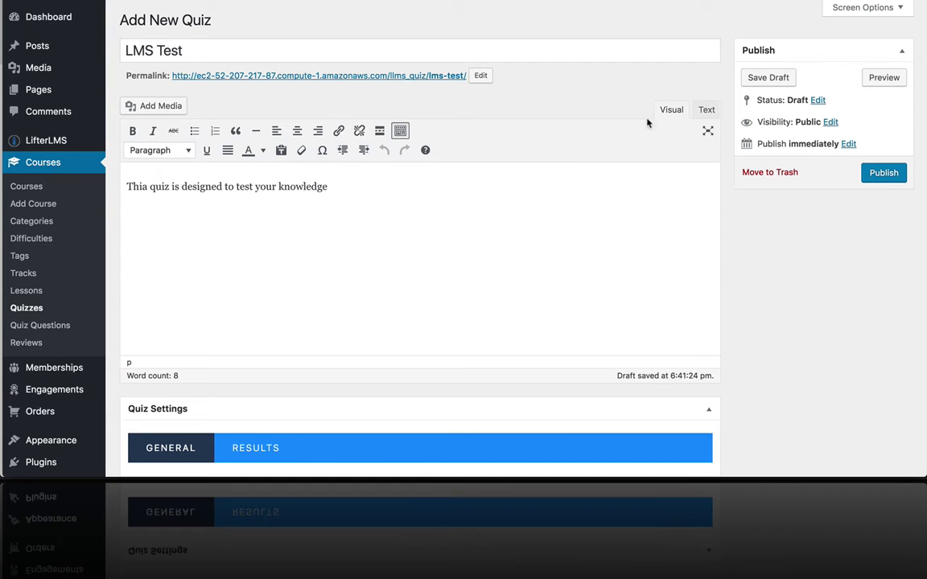
{"action": "scroll", "coordinate": [471, 244], "scroll_direction": "down", "scroll_amount": 1}
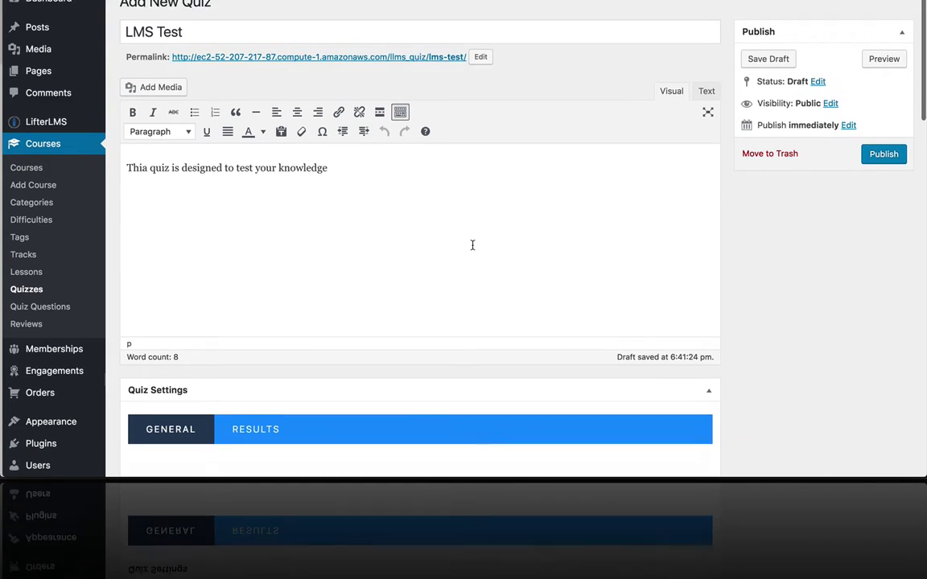
{"action": "left_click", "coordinate": [341, 163]}
{"action": "type", "text": "."}
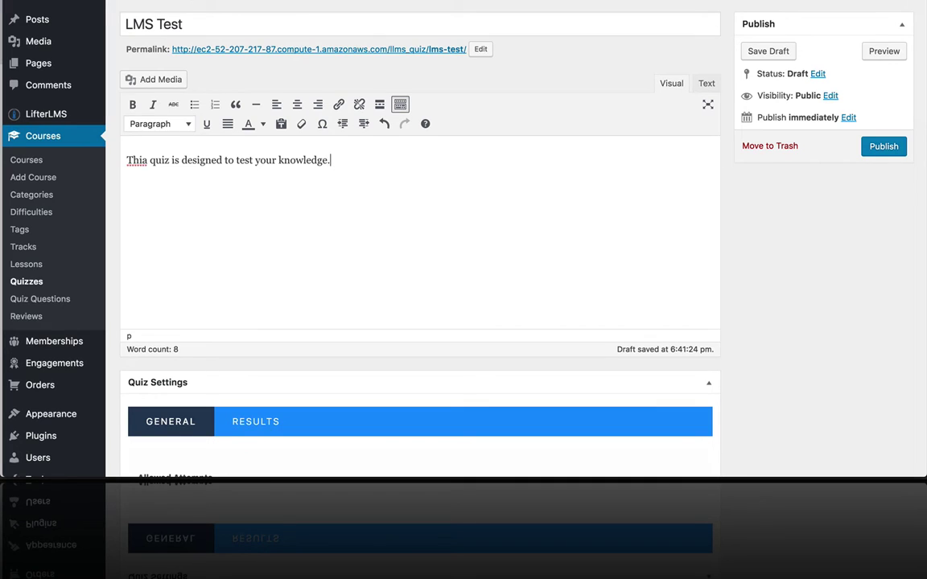
{"action": "left_click", "coordinate": [147, 160]}
{"action": "key", "text": "BackSpace"}
{"action": "type", "text": "s"}
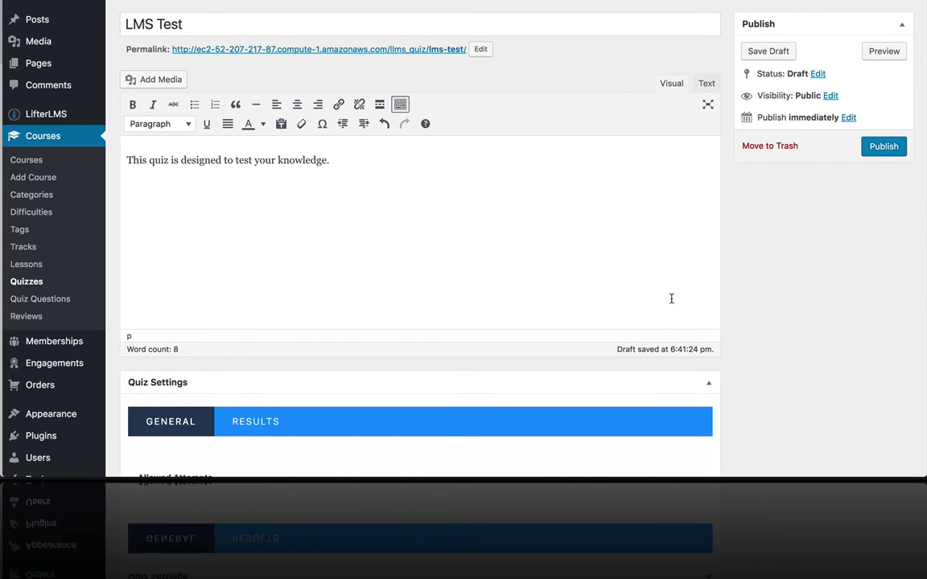
Step: In the general quiz settings, set 5 allowed attempts, a passing percentage of 100 and a time limit of 1 minute
{"action": "scroll", "coordinate": [670, 298], "scroll_direction": "down", "scroll_amount": 5}
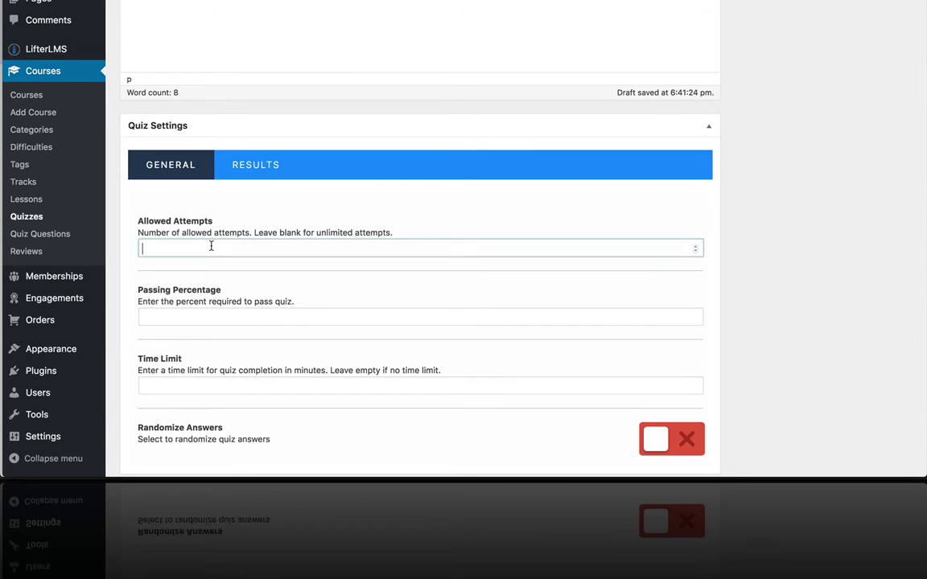
{"action": "left_click", "coordinate": [210, 246]}
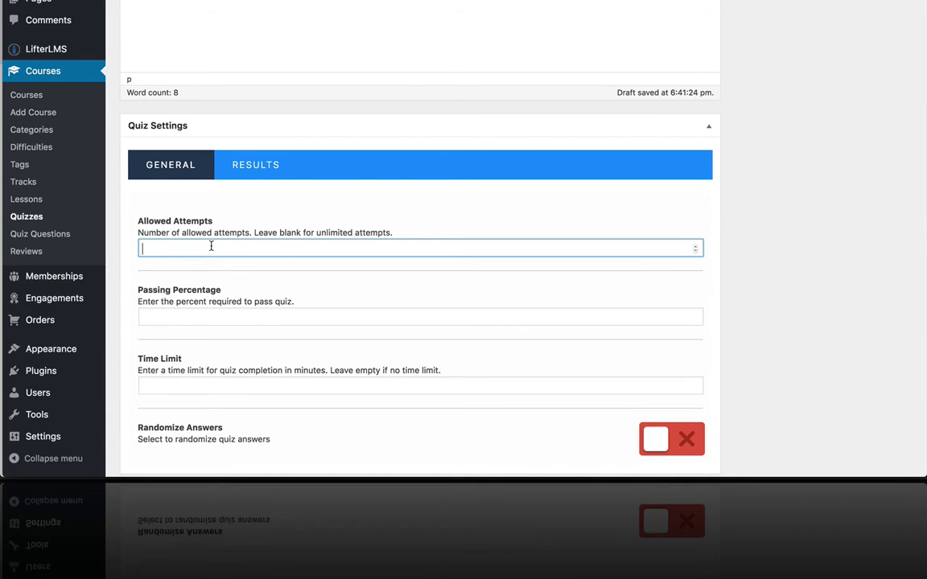
{"action": "type", "text": "5"}
{"action": "left_click", "coordinate": [207, 313]}
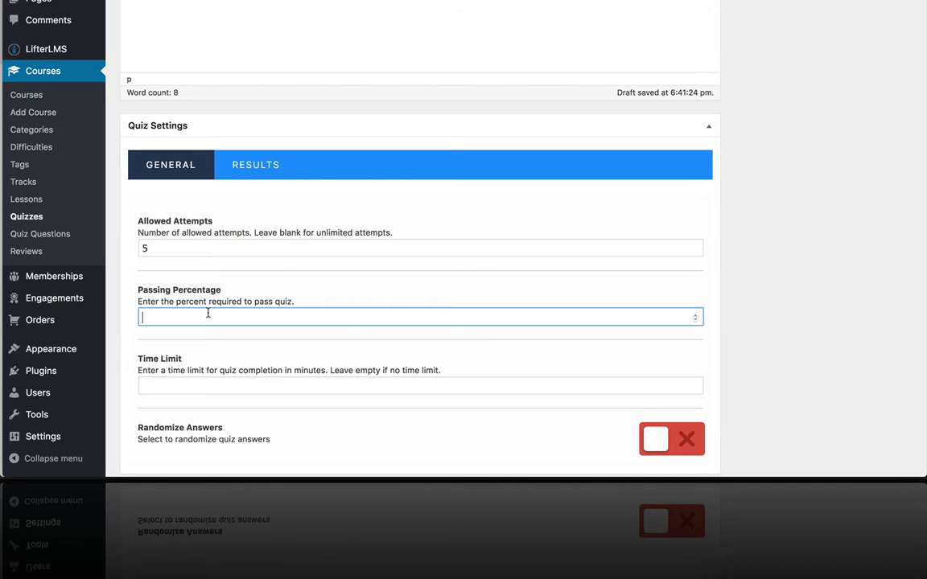
{"action": "type", "text": "100"}
{"action": "scroll", "coordinate": [484, 364], "scroll_direction": "down", "scroll_amount": 1}
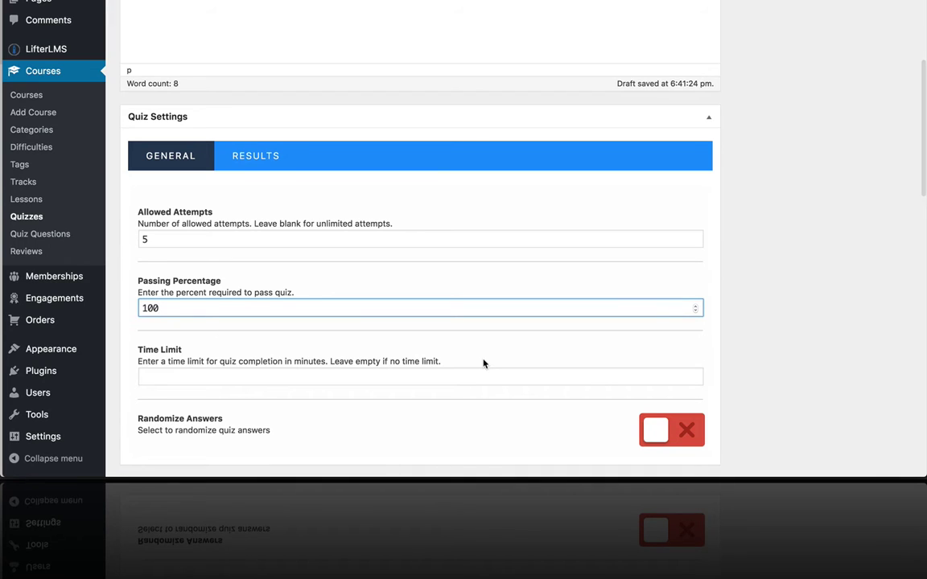
{"action": "scroll", "coordinate": [483, 364], "scroll_direction": "down", "scroll_amount": 1}
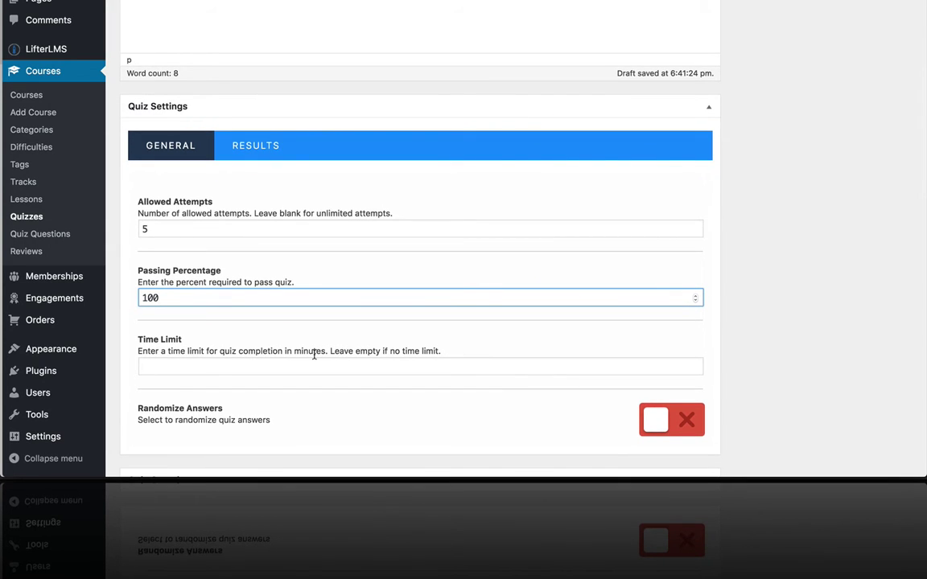
{"action": "left_click", "coordinate": [225, 363]}
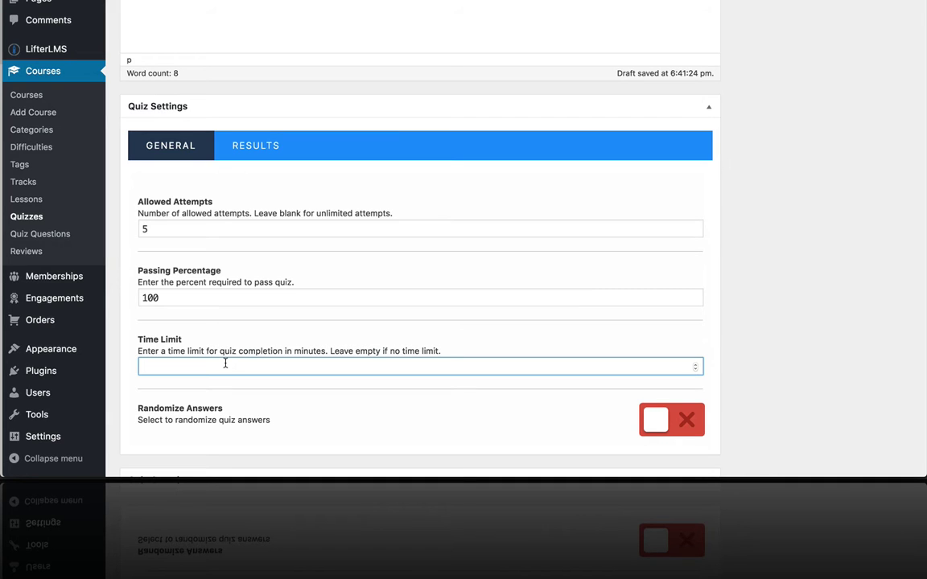
{"action": "type", "text": "1"}
{"action": "scroll", "coordinate": [664, 322], "scroll_direction": "down", "scroll_amount": 1}
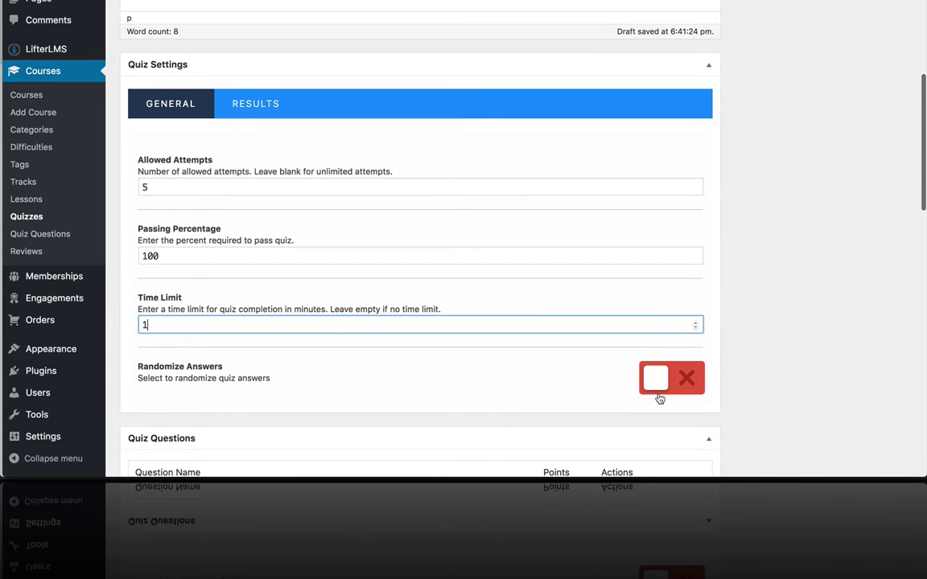
{"action": "left_click", "coordinate": [659, 397]}
{"action": "left_click", "coordinate": [660, 397]}
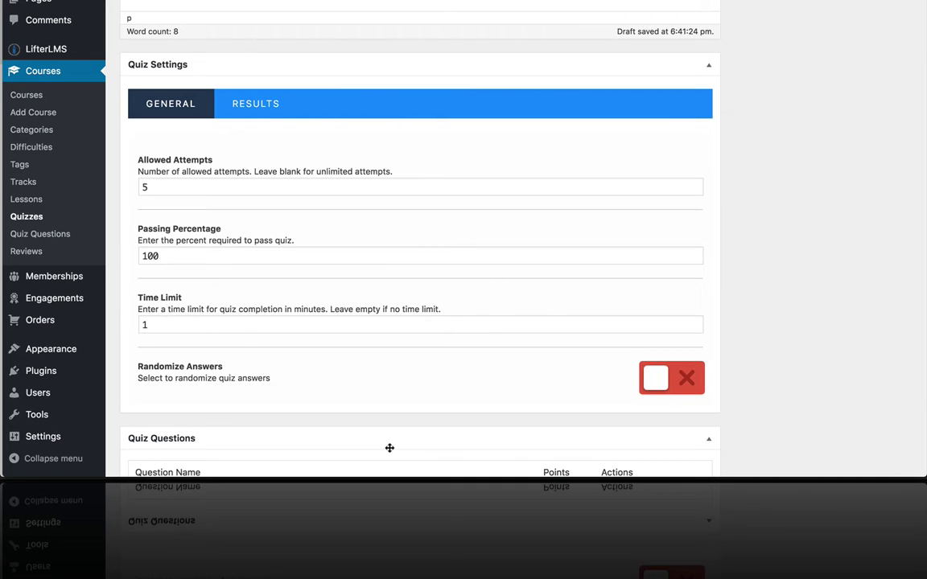
{"action": "scroll", "coordinate": [389, 448], "scroll_direction": "down", "scroll_amount": 5}
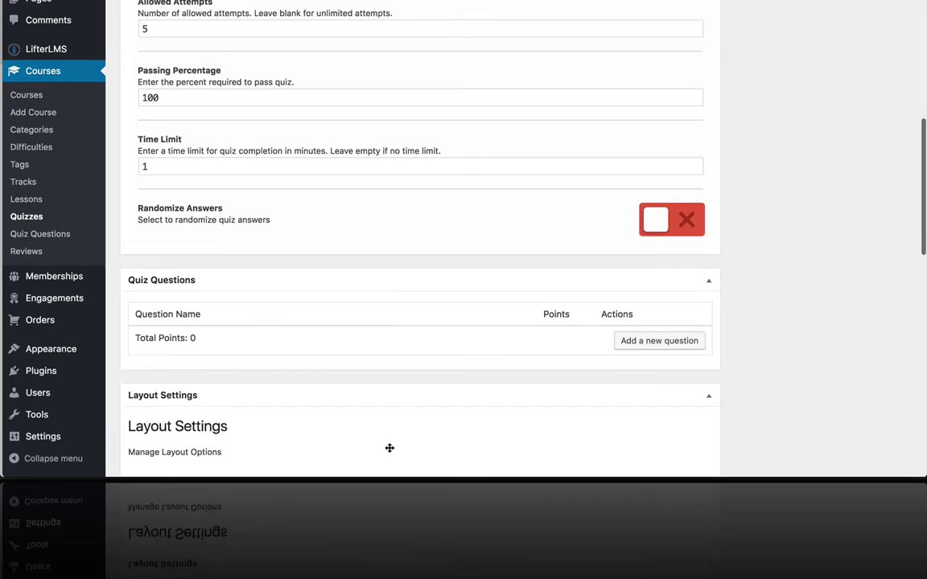
{"action": "scroll", "coordinate": [390, 448], "scroll_direction": "up", "scroll_amount": 1}
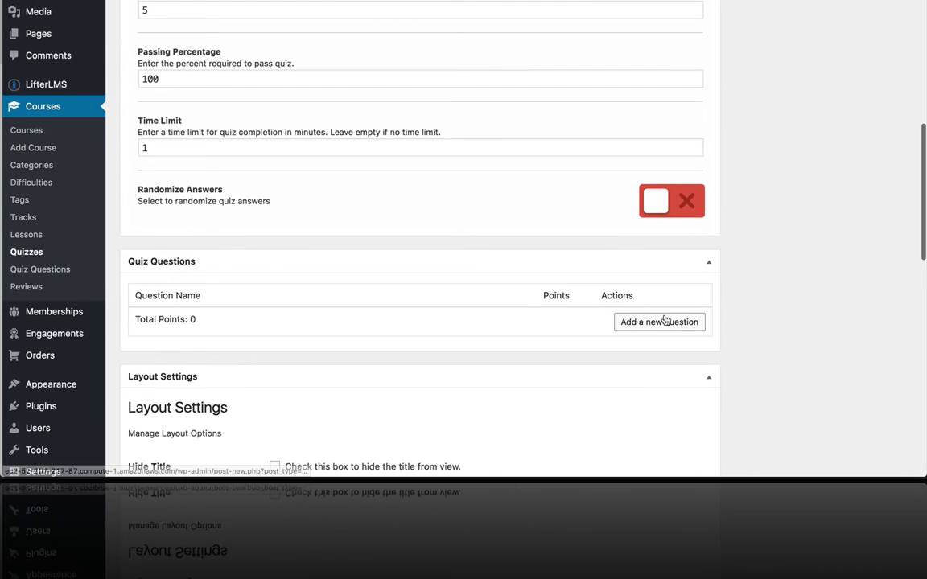
{"action": "left_click", "coordinate": [665, 321]}
{"action": "left_click", "coordinate": [273, 322]}
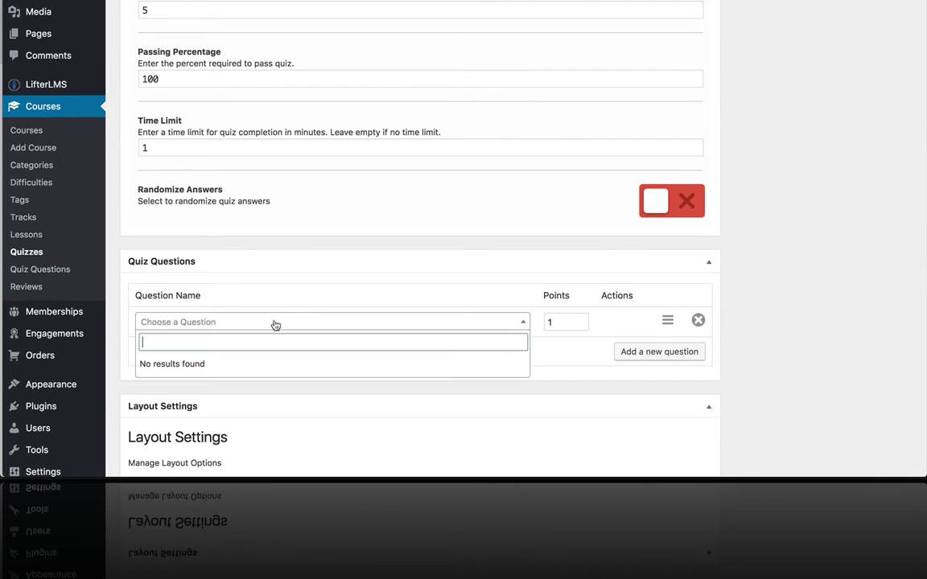
{"action": "left_click", "coordinate": [698, 321]}
Step: Publish the "LMS Test" quiz
{"action": "scroll", "coordinate": [880, 200], "scroll_direction": "up", "scroll_amount": 10}
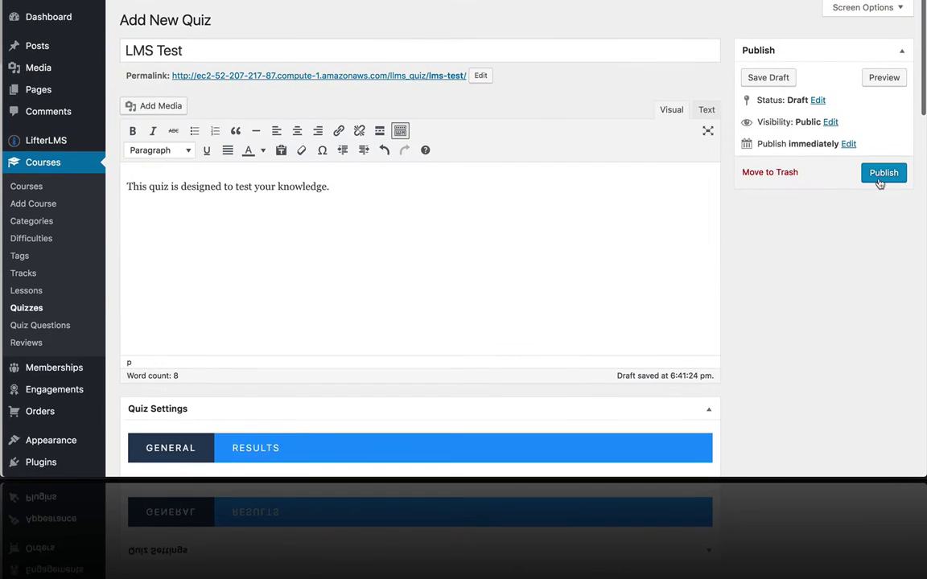
{"action": "left_click", "coordinate": [880, 179]}
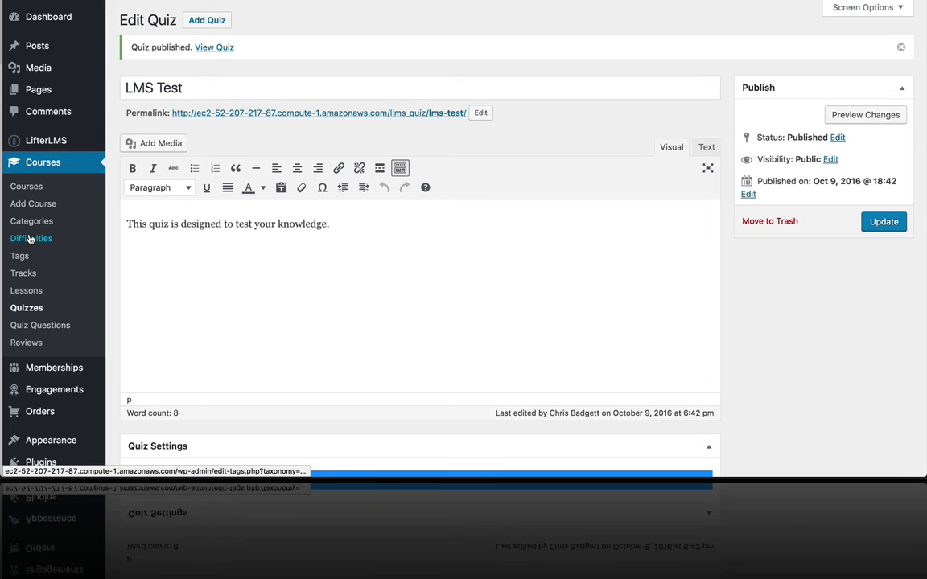
Step: Add a new quiz question titled "LMS software question 1"
{"action": "scroll", "coordinate": [28, 253], "scroll_direction": "down", "scroll_amount": 2}
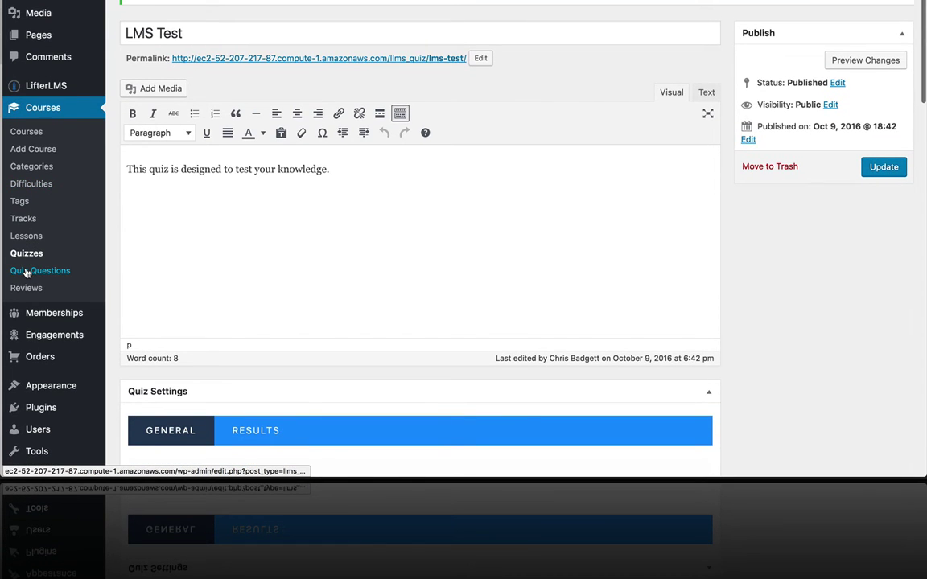
{"action": "left_click", "coordinate": [26, 271]}
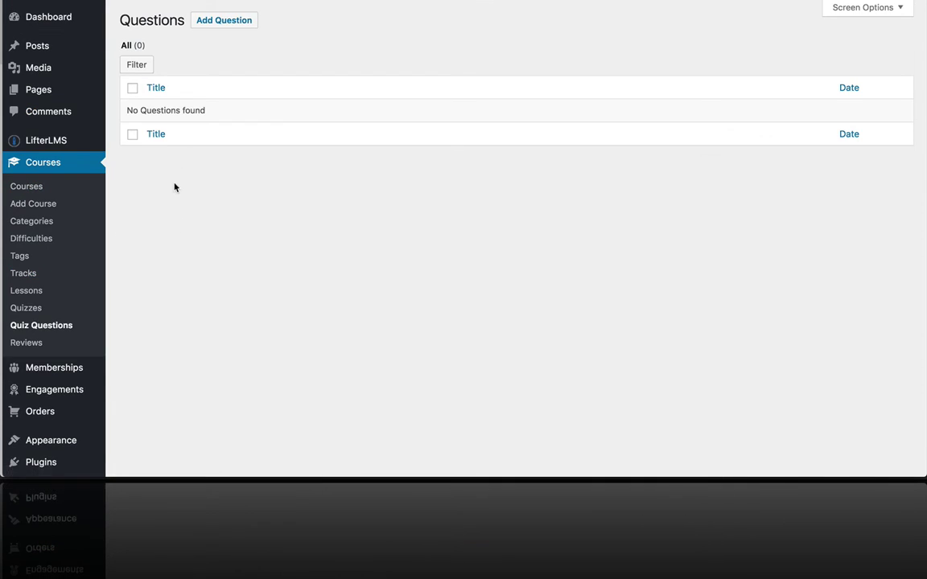
{"action": "left_click", "coordinate": [224, 21]}
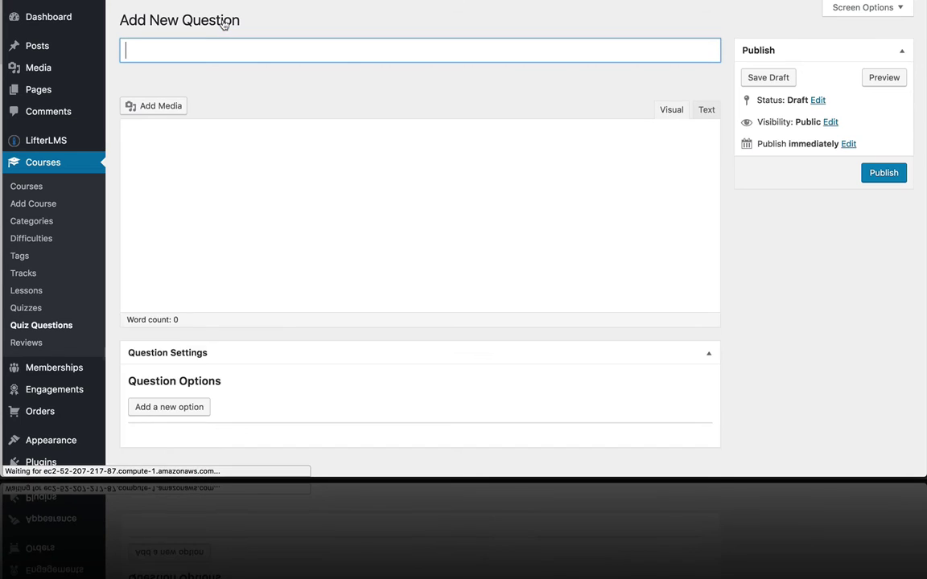
{"action": "left_click", "coordinate": [153, 42]}
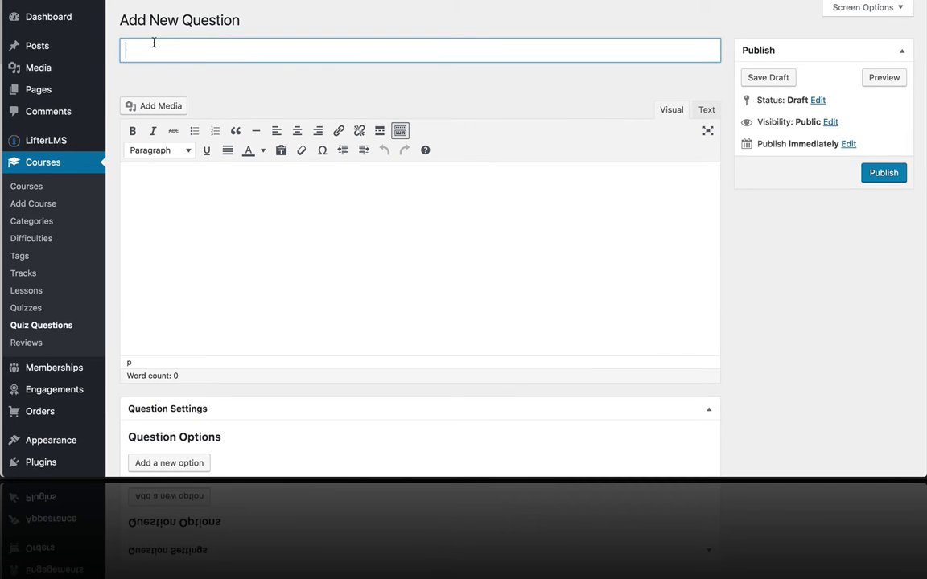
{"action": "scroll", "coordinate": [293, 233], "scroll_direction": "down", "scroll_amount": 2}
{"action": "scroll", "coordinate": [294, 234], "scroll_direction": "up", "scroll_amount": 2}
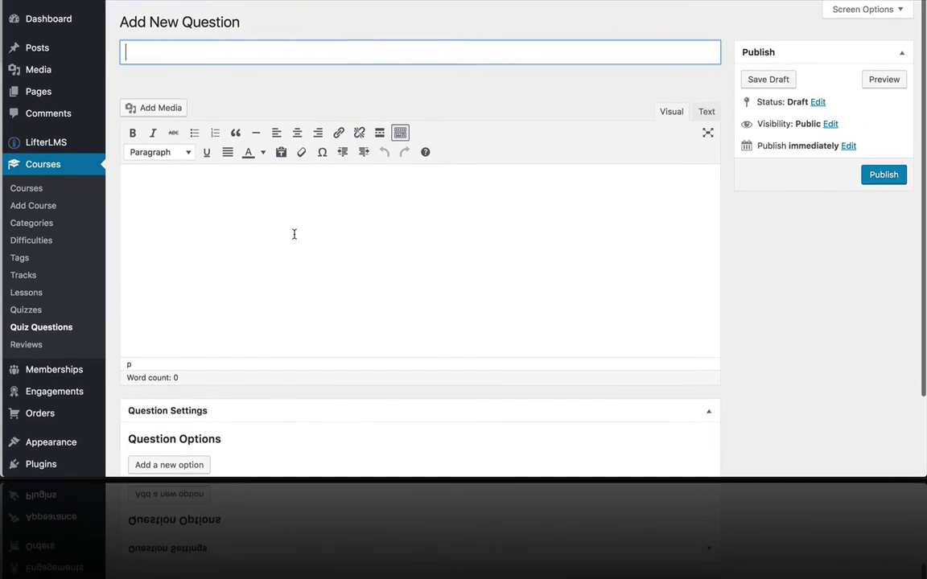
{"action": "type", "text": "LM"}
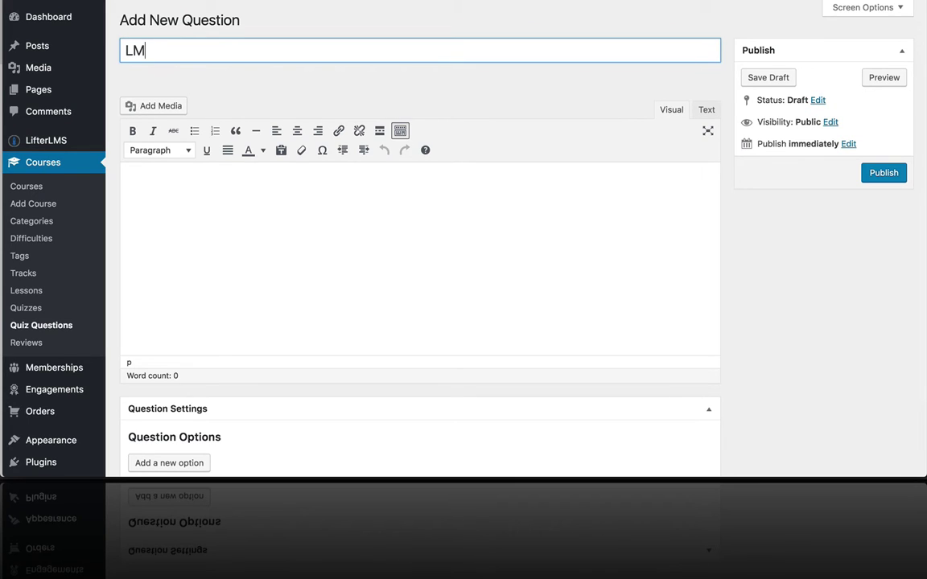
{"action": "type", "text": "S softwarer que"}
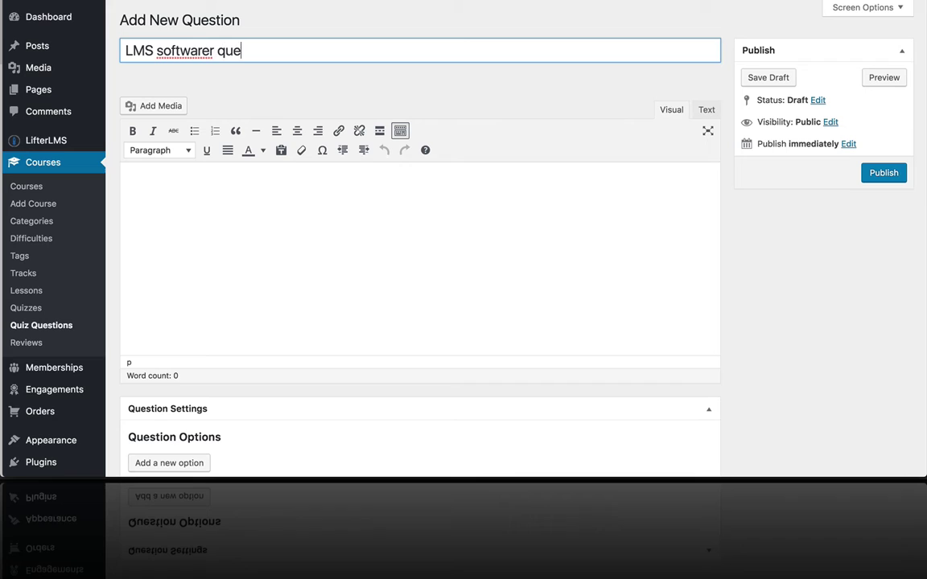
{"action": "type", "text": "stion 1"}
{"action": "left_click", "coordinate": [214, 42]}
{"action": "key", "text": "BackSpace"}
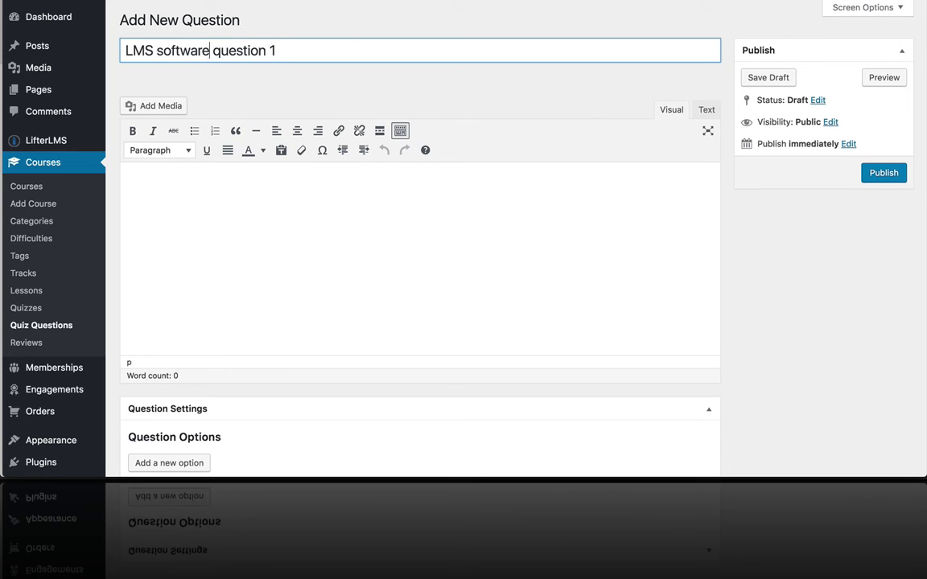
Step: Write the question text "What is the best LMS, online course, or membership site software out there today?"
{"action": "left_click", "coordinate": [173, 184]}
{"action": "type", "text": "Wha"}
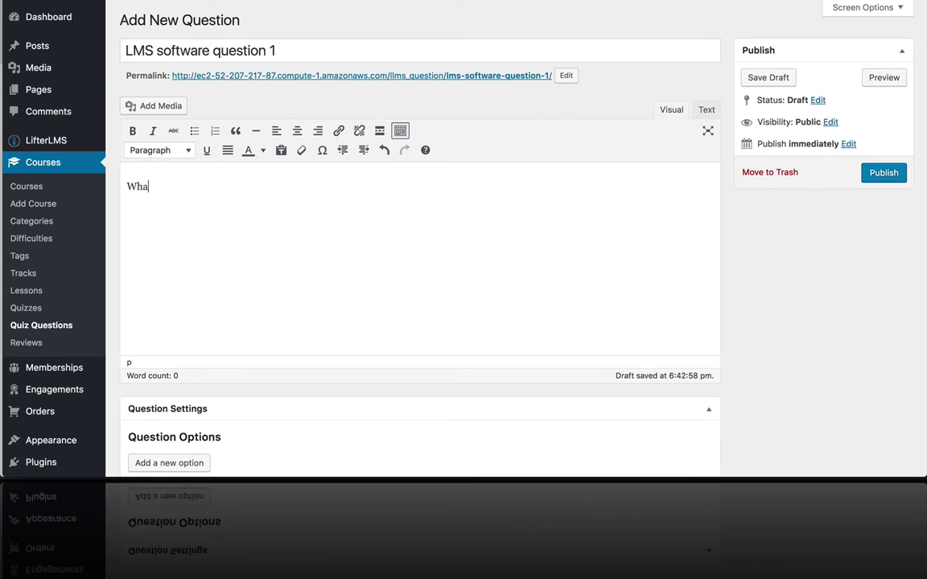
{"action": "type", "text": "t is the best LMS, o"}
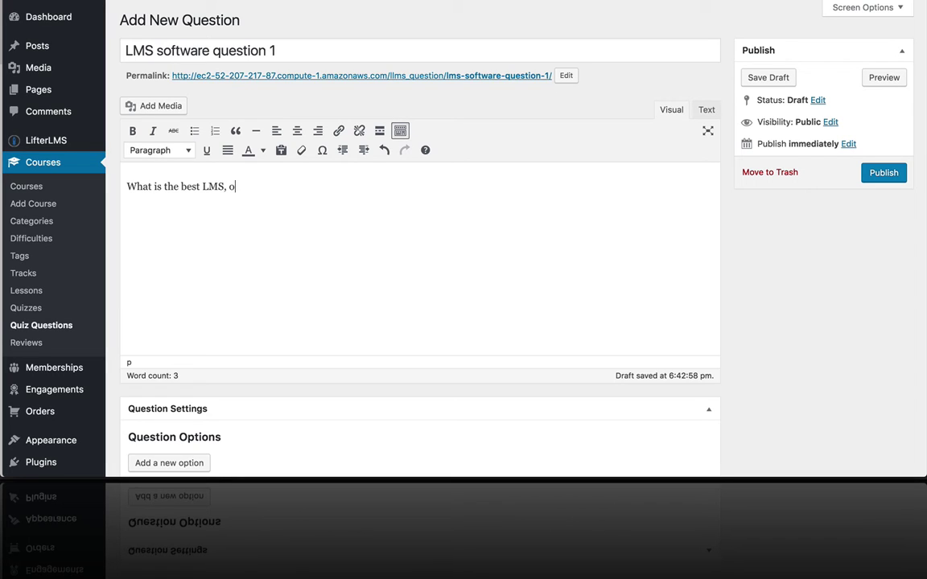
{"action": "type", "text": "nline course, or membership "}
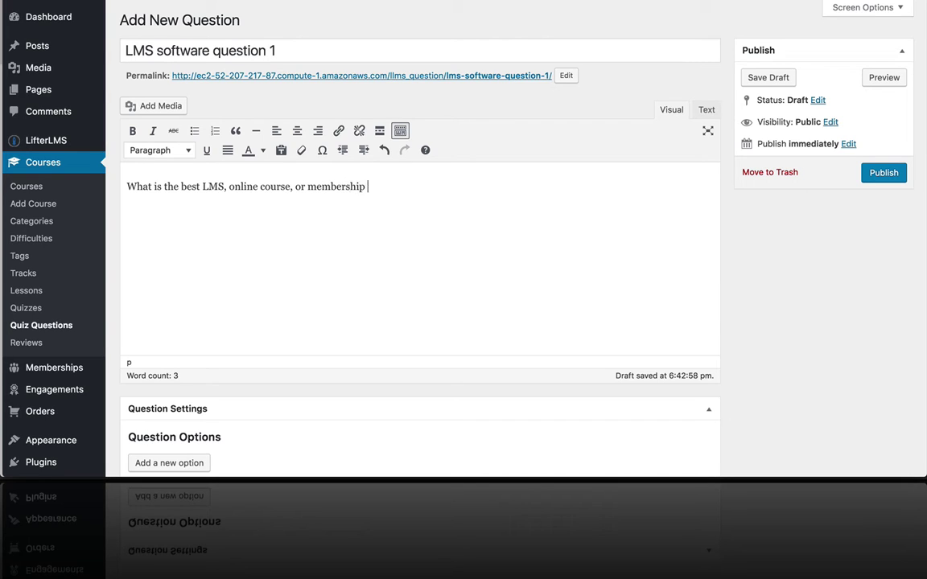
{"action": "type", "text": "site software out the"}
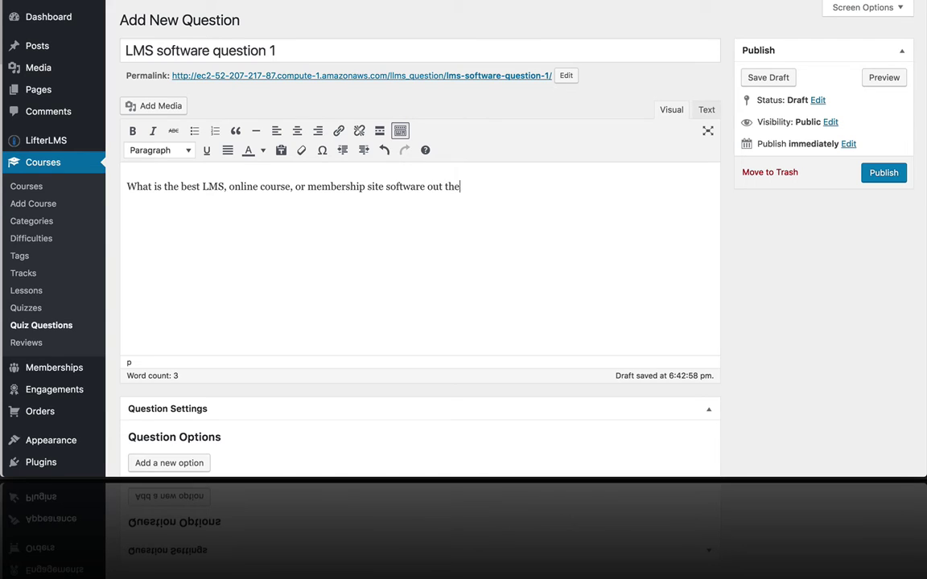
{"action": "type", "text": "re today"}
Step: Add an answer option reading "LifterLMS" to the question and mark it as the correct answer
{"action": "scroll", "coordinate": [368, 280], "scroll_direction": "down", "scroll_amount": 1}
{"action": "scroll", "coordinate": [369, 280], "scroll_direction": "down", "scroll_amount": 3}
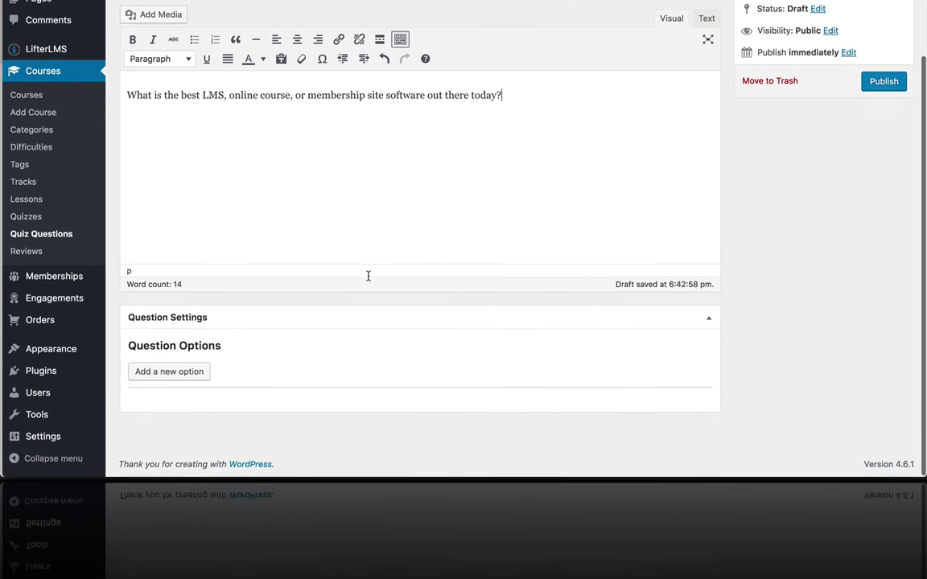
{"action": "left_click", "coordinate": [196, 372]}
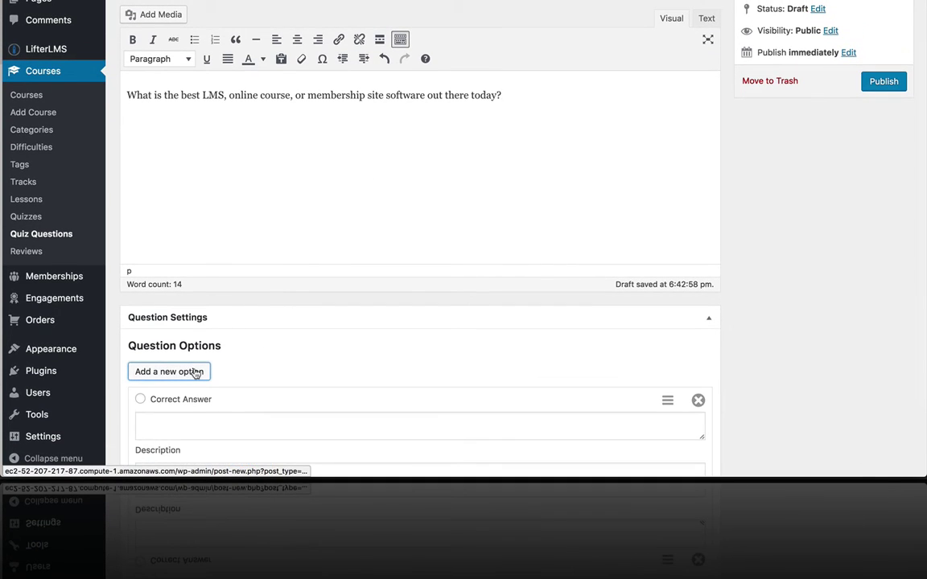
{"action": "scroll", "coordinate": [309, 372], "scroll_direction": "down", "scroll_amount": 4}
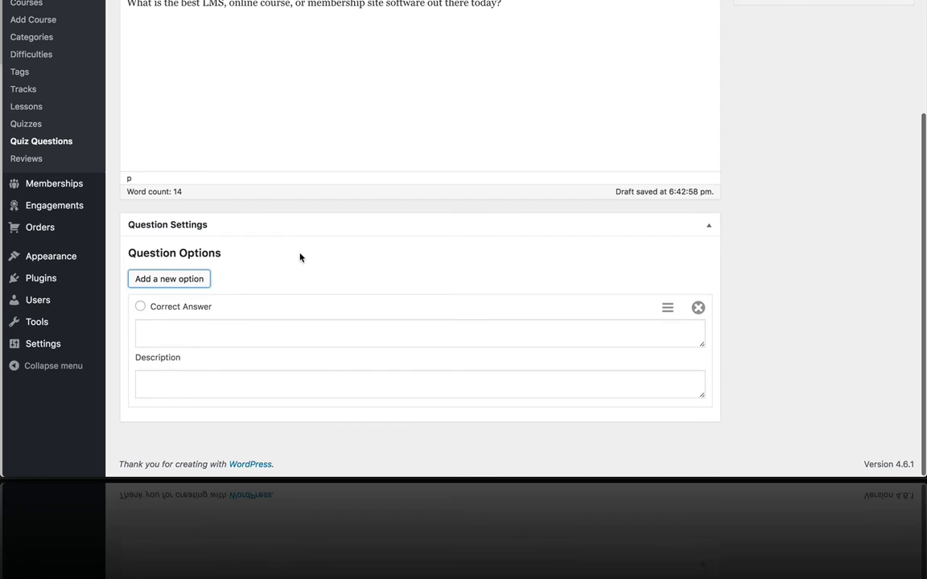
{"action": "scroll", "coordinate": [300, 257], "scroll_direction": "up", "scroll_amount": 2}
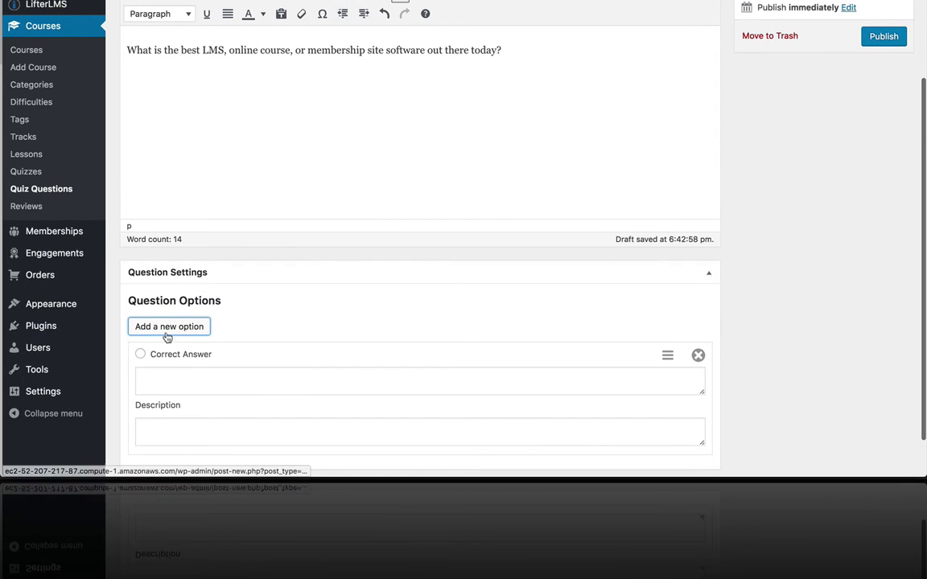
{"action": "scroll", "coordinate": [323, 351], "scroll_direction": "down", "scroll_amount": 1}
{"action": "scroll", "coordinate": [322, 352], "scroll_direction": "down", "scroll_amount": 2}
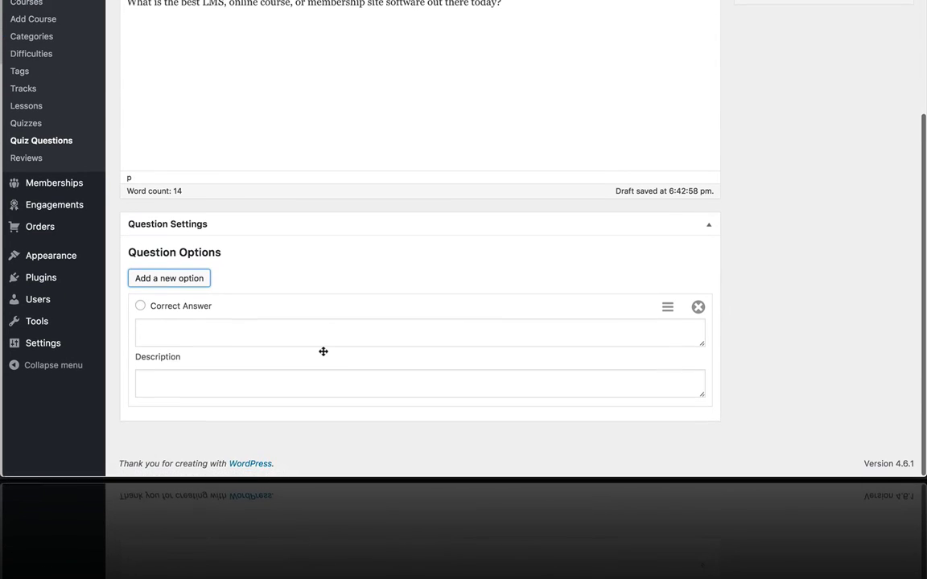
{"action": "left_click", "coordinate": [182, 342]}
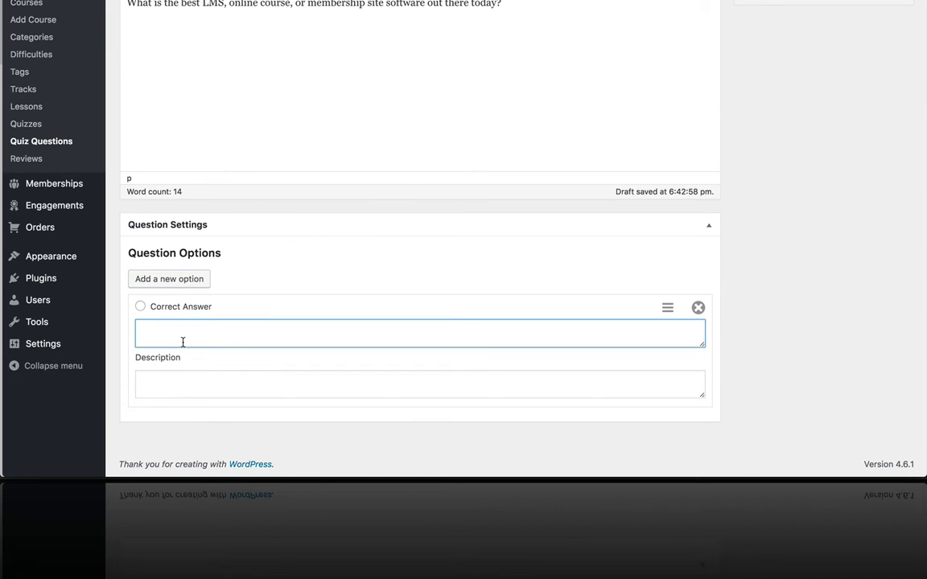
{"action": "type", "text": "L"}
{"action": "type", "text": "ifterLMA"}
{"action": "left_click", "coordinate": [140, 306]}
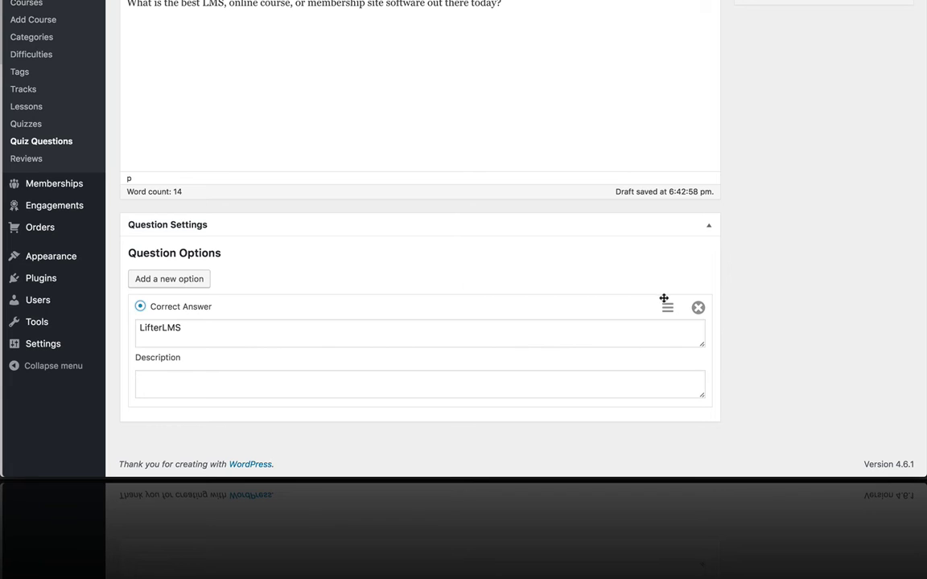
Step: Add a second answer option reading "Something else"
{"action": "left_click", "coordinate": [200, 278]}
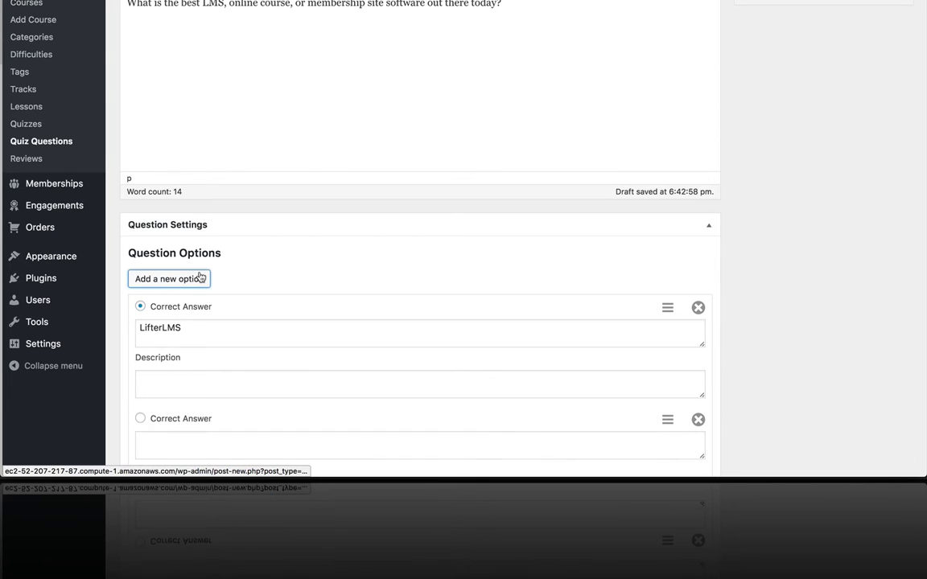
{"action": "scroll", "coordinate": [423, 337], "scroll_direction": "down", "scroll_amount": 2}
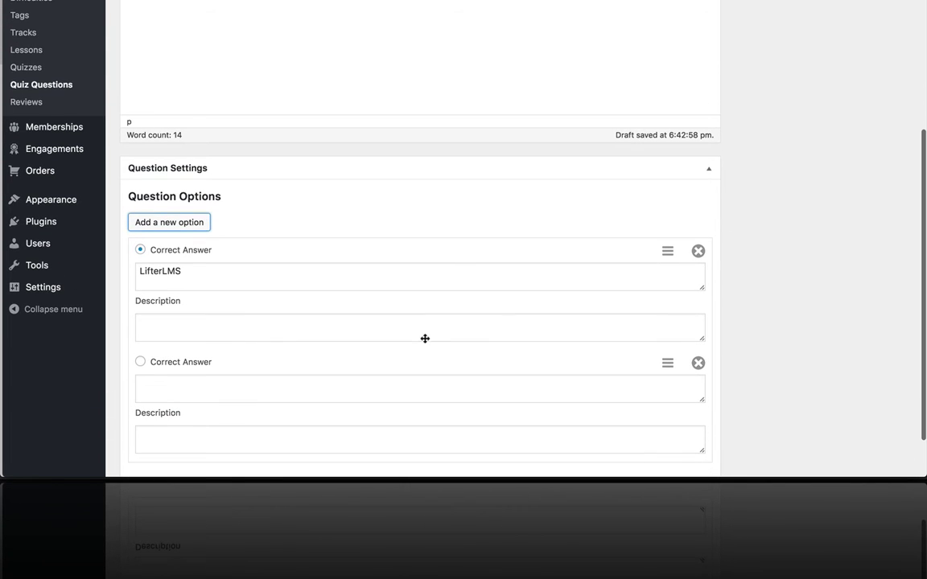
{"action": "left_click", "coordinate": [201, 377]}
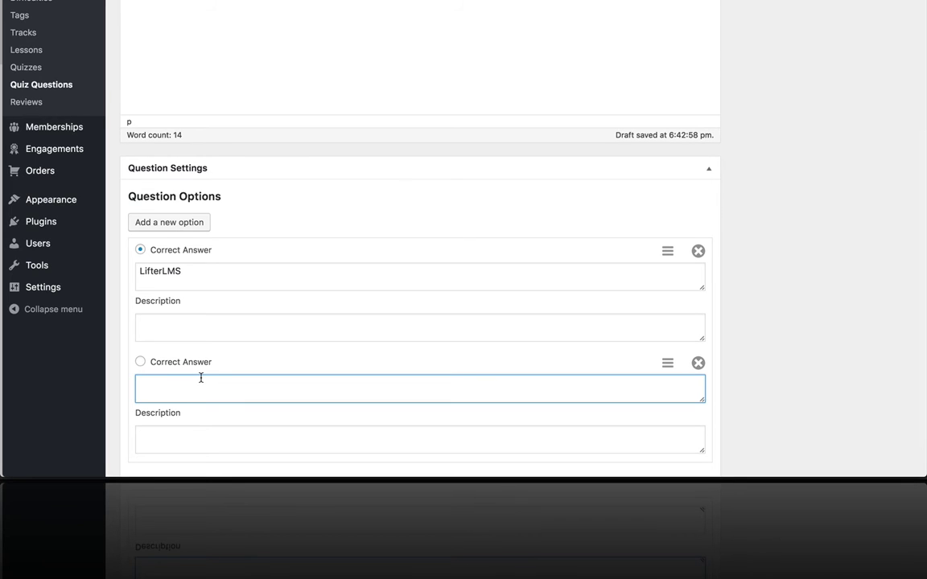
{"action": "type", "text": "Something else"}
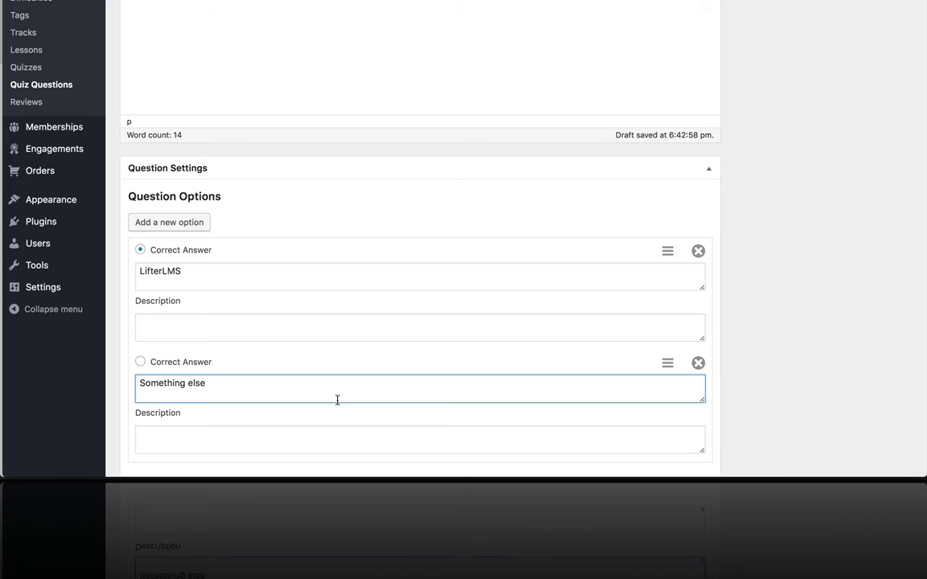
Step: Publish the question "LMS software question 1"
{"action": "scroll", "coordinate": [336, 399], "scroll_direction": "down", "scroll_amount": 2}
{"action": "scroll", "coordinate": [336, 399], "scroll_direction": "up", "scroll_amount": 6}
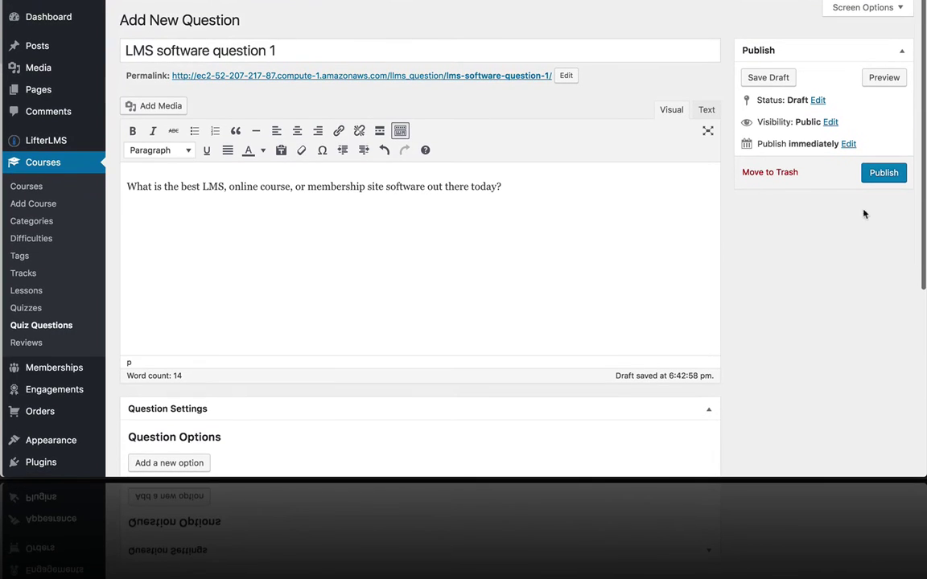
{"action": "left_click", "coordinate": [882, 173]}
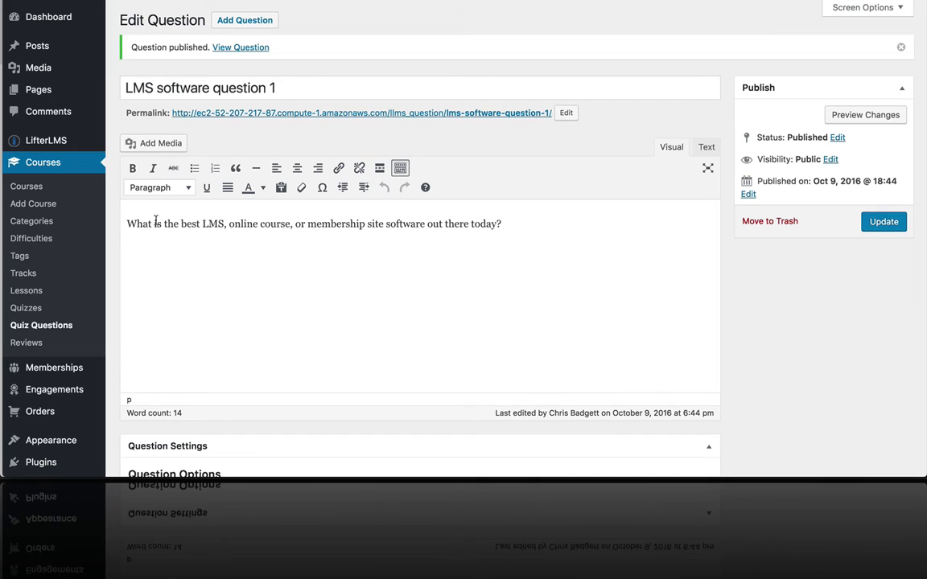
Step: Open the "LMS Test" quiz for editing and add "LMS software question 1" to its quiz questions
{"action": "left_click", "coordinate": [29, 310]}
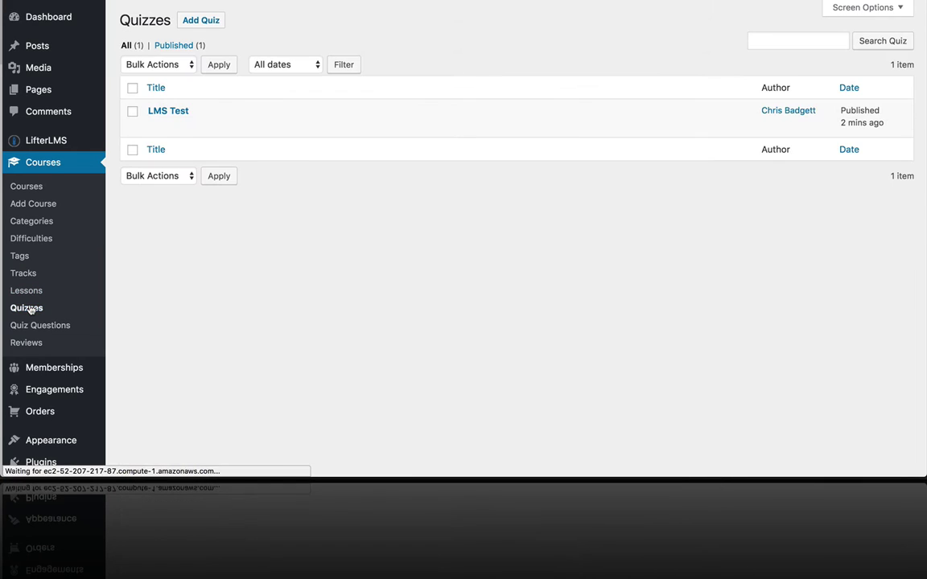
{"action": "left_click", "coordinate": [158, 116]}
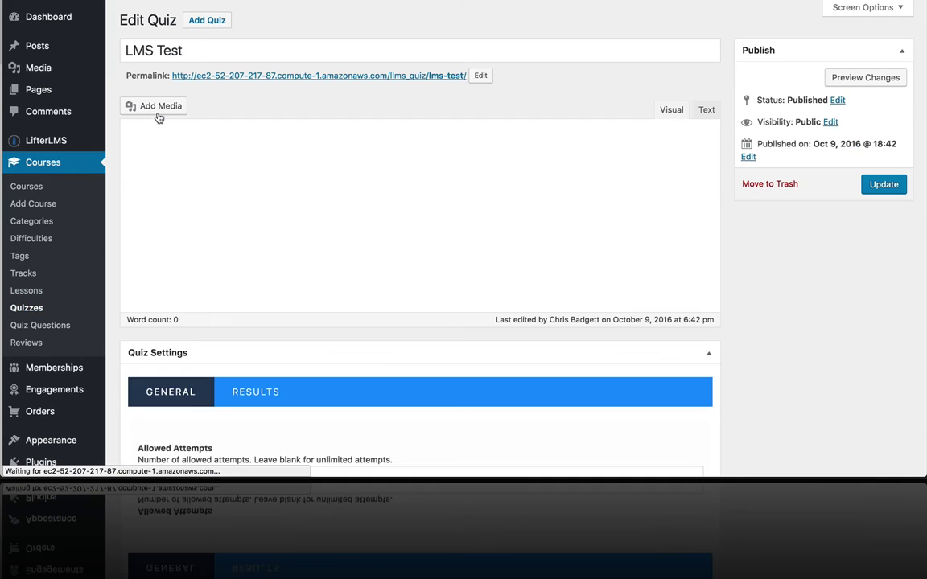
{"action": "scroll", "coordinate": [400, 221], "scroll_direction": "down", "scroll_amount": 5}
{"action": "scroll", "coordinate": [399, 218], "scroll_direction": "down", "scroll_amount": 4}
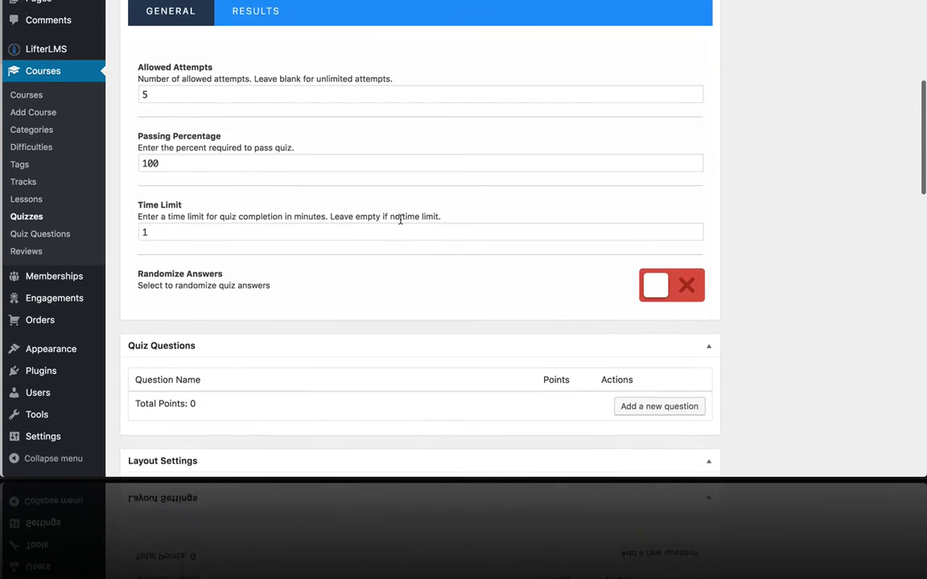
{"action": "left_click", "coordinate": [633, 378]}
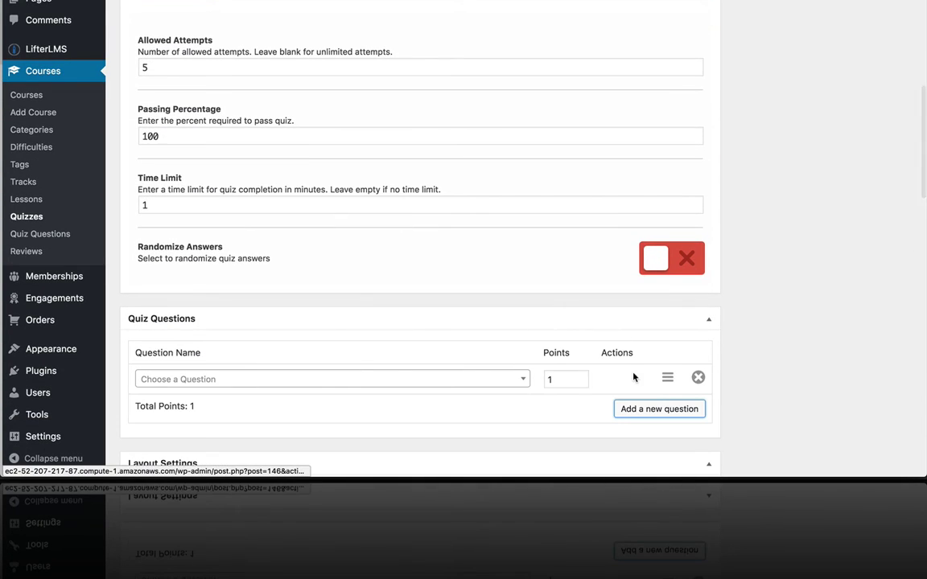
{"action": "left_click", "coordinate": [333, 381]}
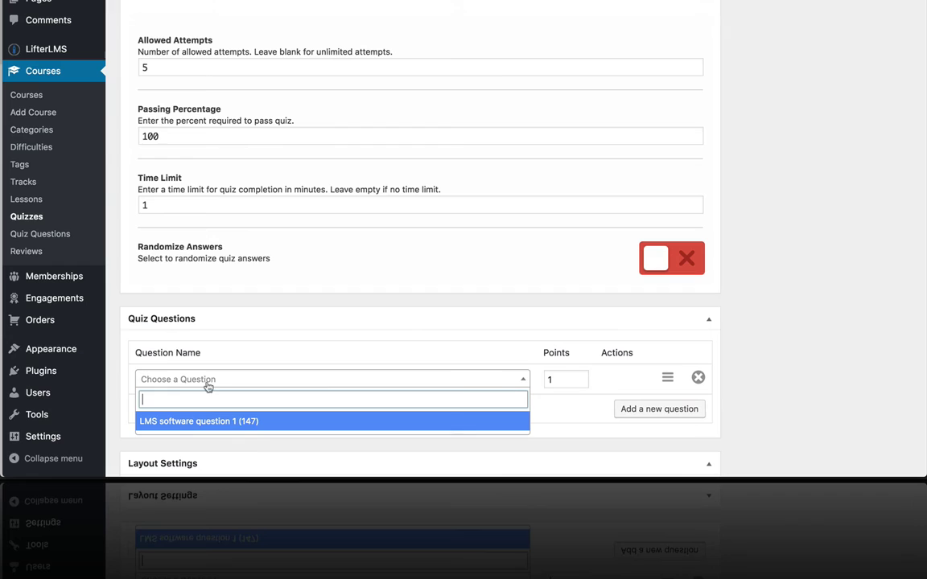
{"action": "left_click", "coordinate": [184, 421]}
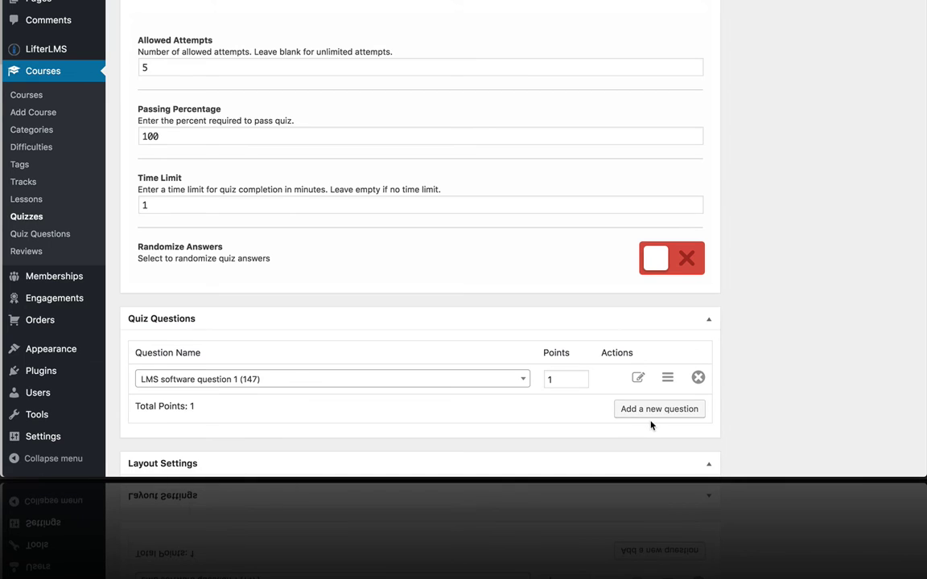
Step: Update the "LMS Test" quiz to save its question list
{"action": "scroll", "coordinate": [649, 422], "scroll_direction": "down", "scroll_amount": 3}
{"action": "scroll", "coordinate": [658, 397], "scroll_direction": "down", "scroll_amount": 3}
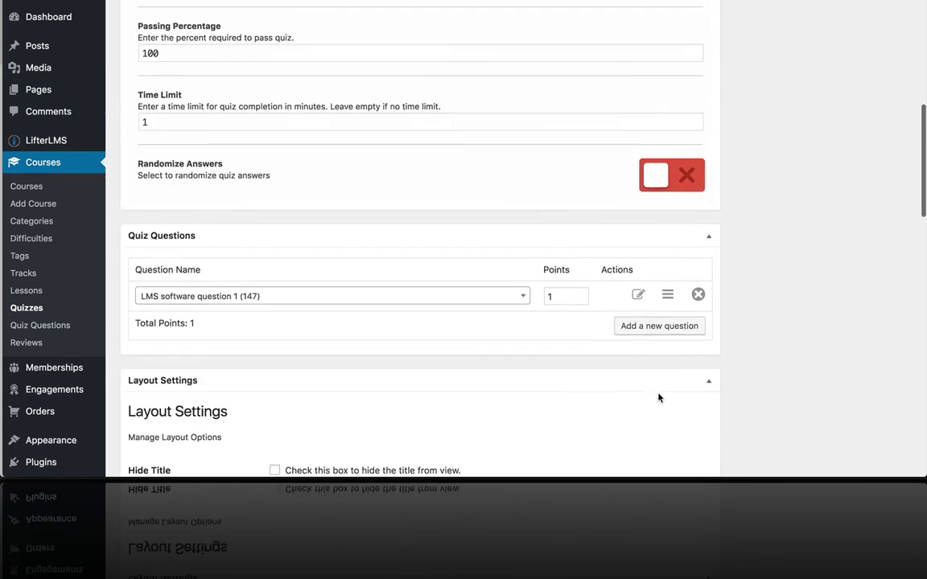
{"action": "scroll", "coordinate": [658, 397], "scroll_direction": "up", "scroll_amount": 10}
{"action": "left_click", "coordinate": [883, 185]}
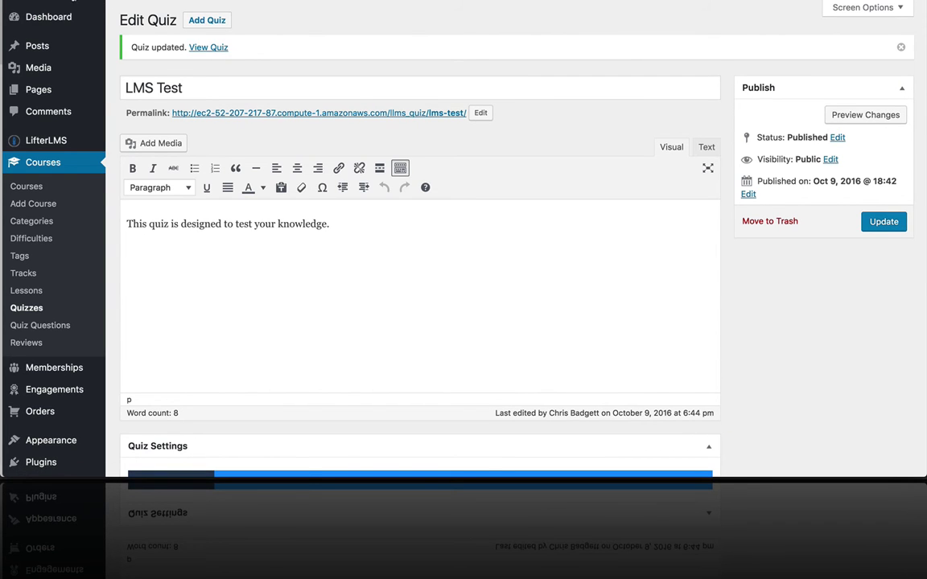
Step: On the public site, open Lesson 2 of the Health and Fitness Course and look through its content
{"action": "left_click", "coordinate": [53, 11]}
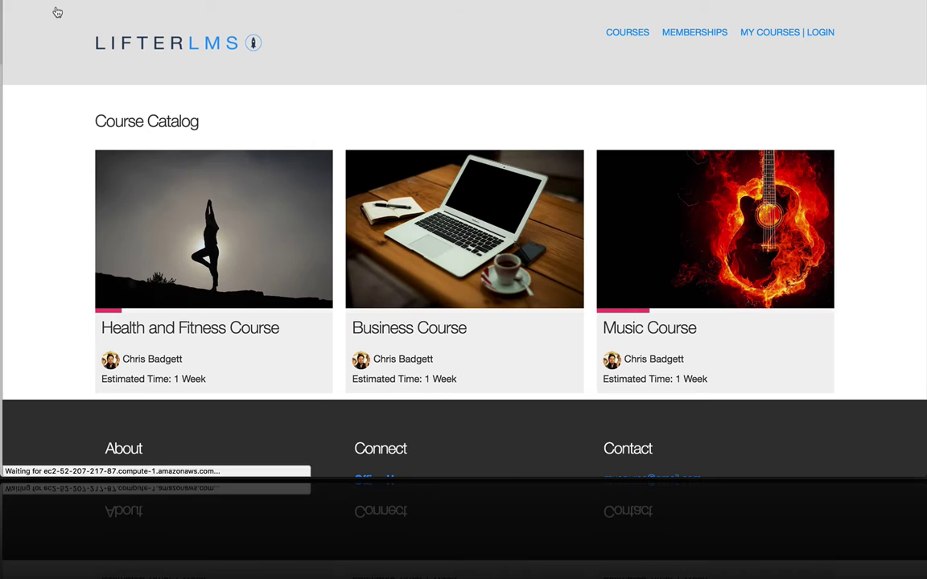
{"action": "left_click", "coordinate": [183, 250]}
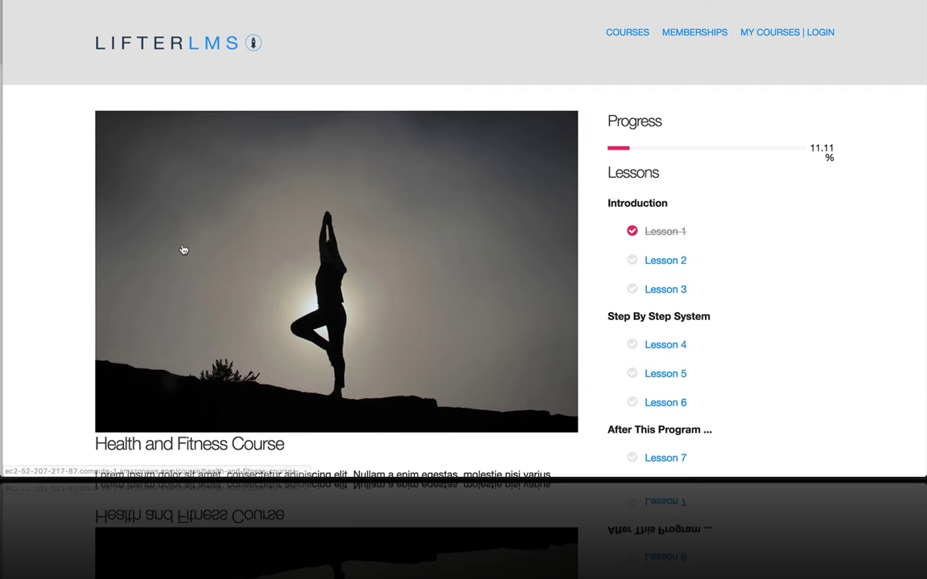
{"action": "left_click", "coordinate": [655, 261]}
{"action": "scroll", "coordinate": [428, 279], "scroll_direction": "down", "scroll_amount": 5}
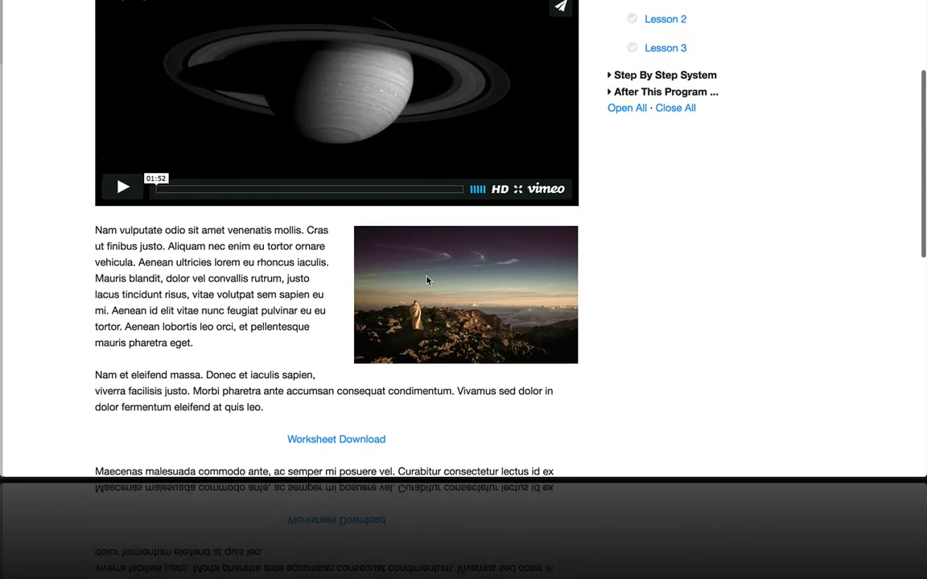
{"action": "scroll", "coordinate": [427, 280], "scroll_direction": "down", "scroll_amount": 5}
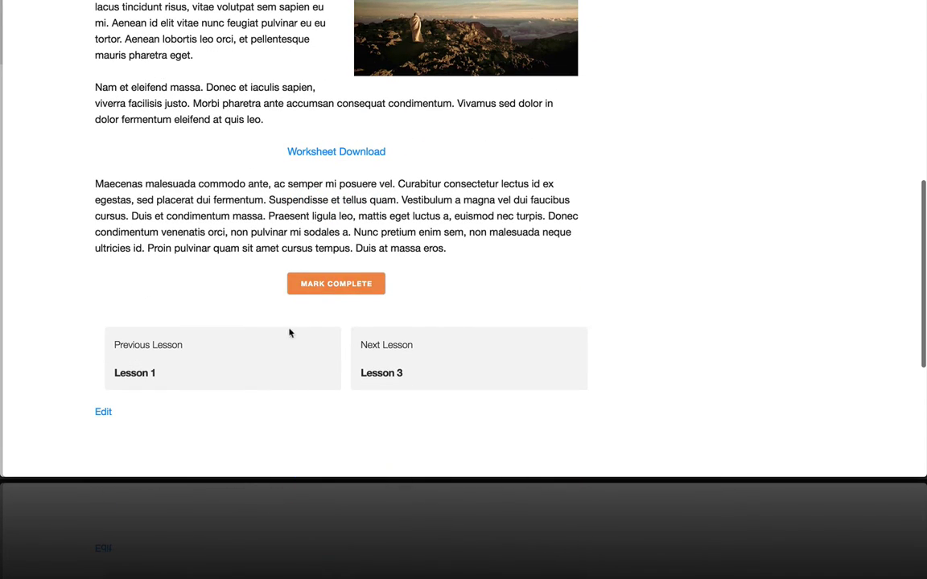
{"action": "scroll", "coordinate": [461, 275], "scroll_direction": "up", "scroll_amount": 4}
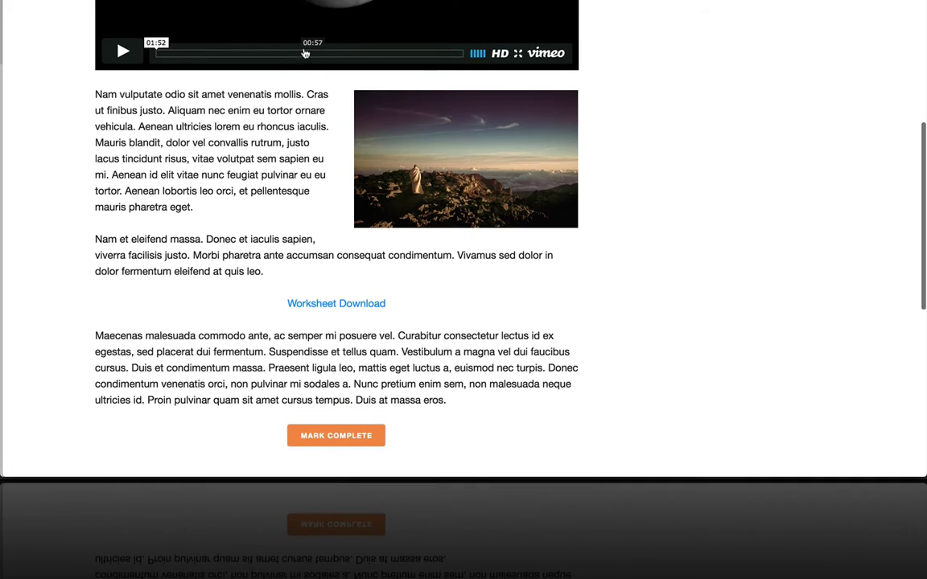
Step: Open Lesson 2 for editing and show the quiz section of its lesson settings
{"action": "left_click", "coordinate": [268, 0]}
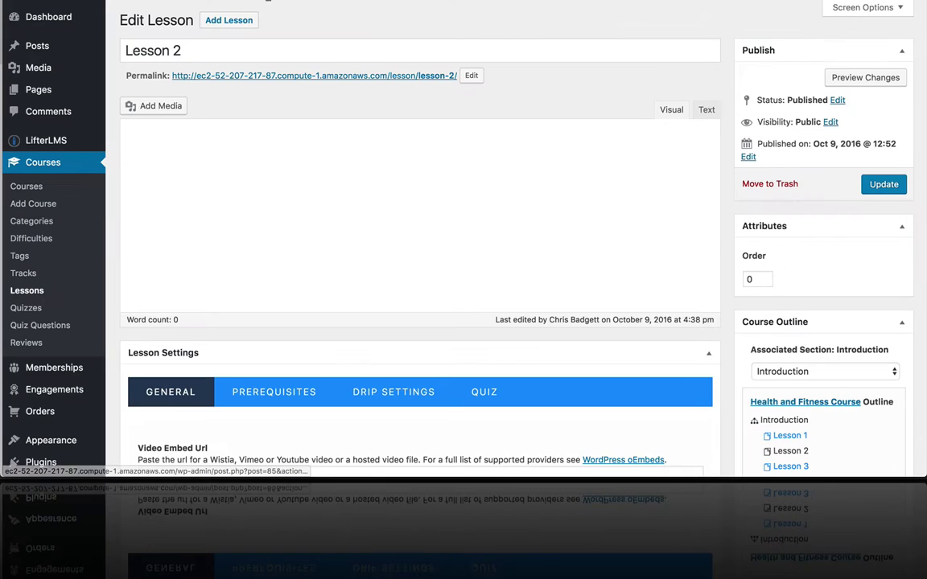
{"action": "scroll", "coordinate": [292, 152], "scroll_direction": "down", "scroll_amount": 6}
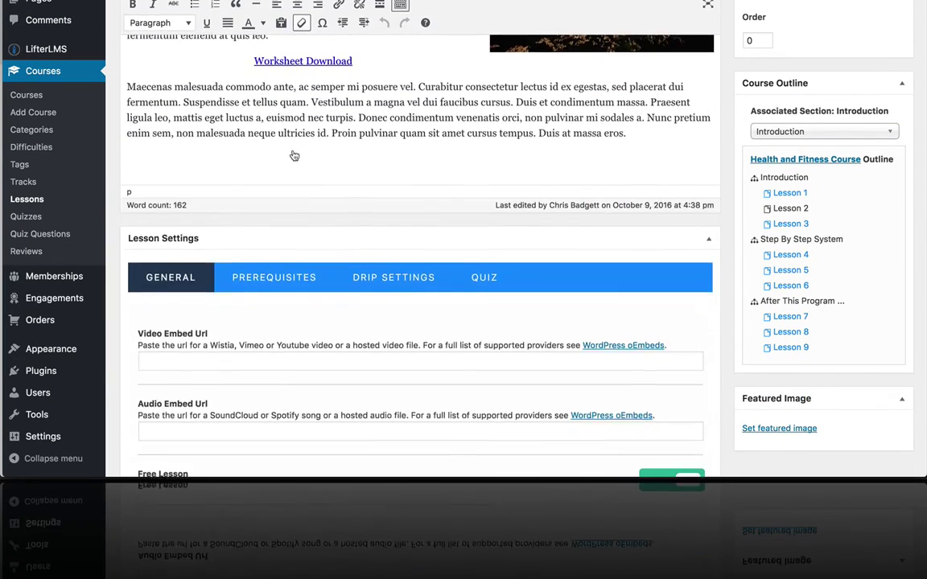
{"action": "scroll", "coordinate": [295, 156], "scroll_direction": "down", "scroll_amount": 1}
{"action": "scroll", "coordinate": [247, 142], "scroll_direction": "up", "scroll_amount": 2}
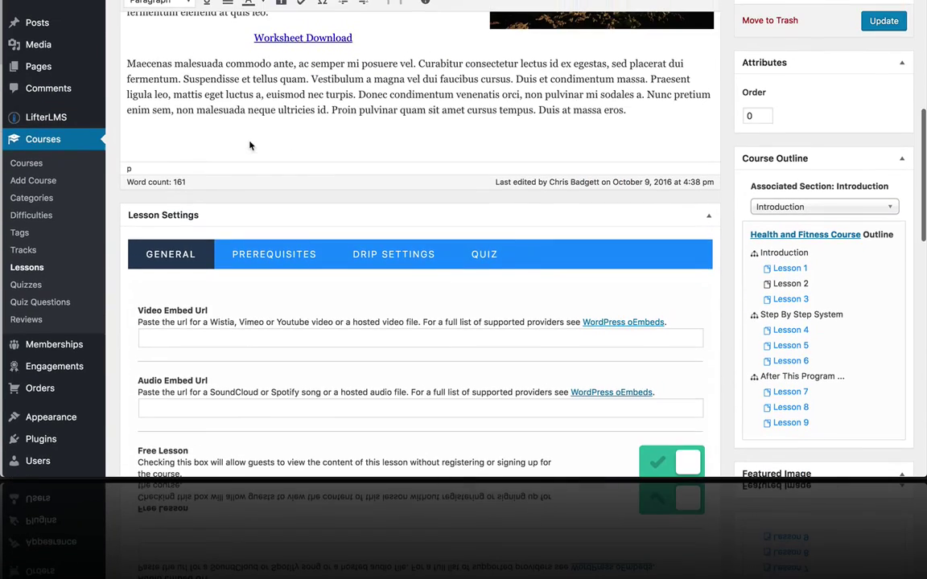
{"action": "left_click", "coordinate": [485, 255]}
{"action": "scroll", "coordinate": [488, 256], "scroll_direction": "down", "scroll_amount": 6}
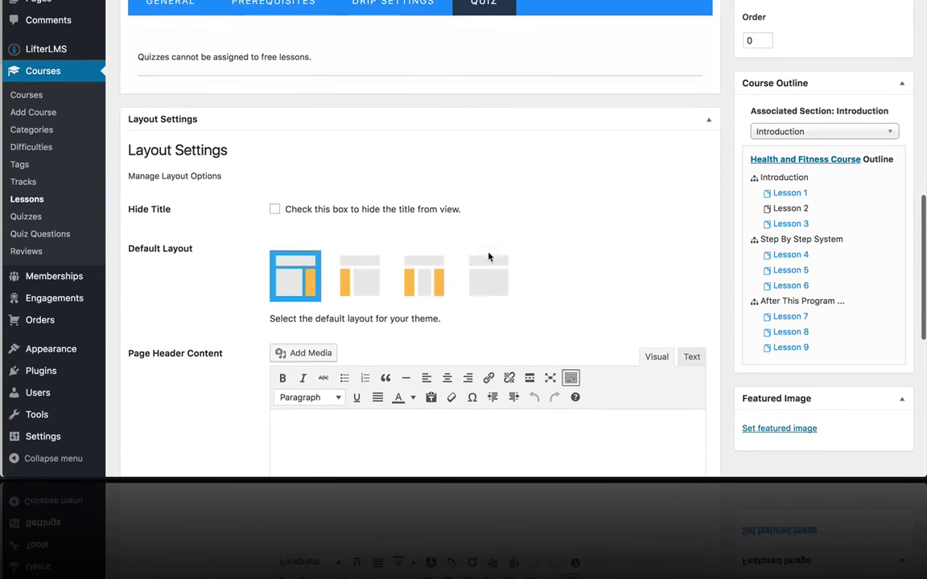
{"action": "scroll", "coordinate": [488, 257], "scroll_direction": "up", "scroll_amount": 5}
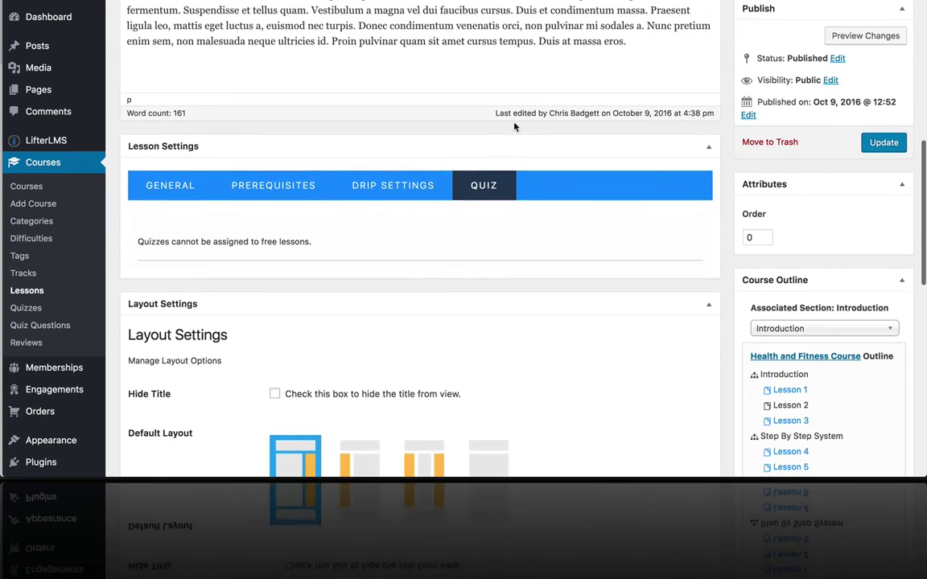
Step: Turn off the Free Lesson option in Lesson 2's general settings
{"action": "scroll", "coordinate": [514, 126], "scroll_direction": "up", "scroll_amount": 3}
{"action": "left_click", "coordinate": [188, 304]}
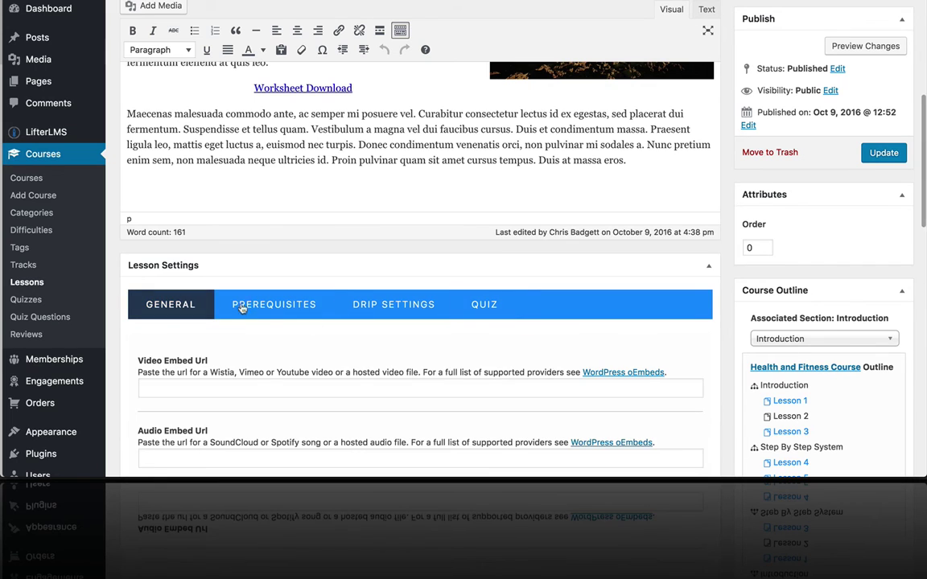
{"action": "scroll", "coordinate": [306, 304], "scroll_direction": "down", "scroll_amount": 7}
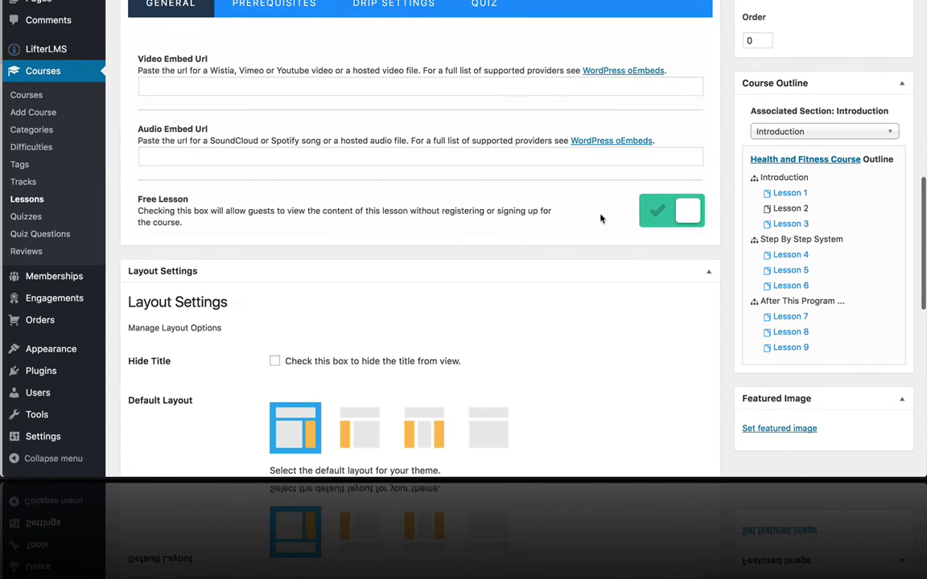
{"action": "left_click", "coordinate": [656, 211]}
{"action": "scroll", "coordinate": [563, 216], "scroll_direction": "up", "scroll_amount": 5}
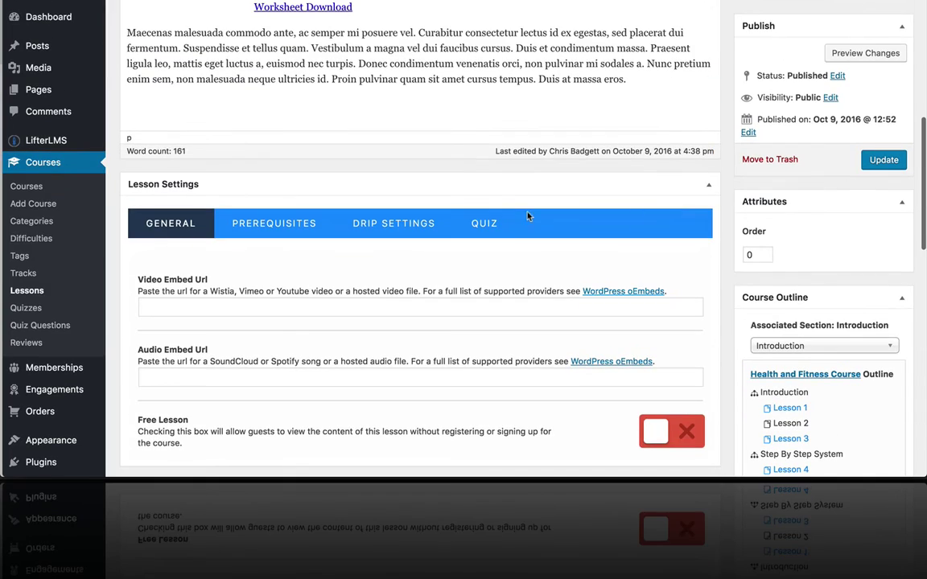
Step: Assign the "LMS Test" quiz to Lesson 2 with a passing grade required, and update the lesson
{"action": "left_click", "coordinate": [485, 224]}
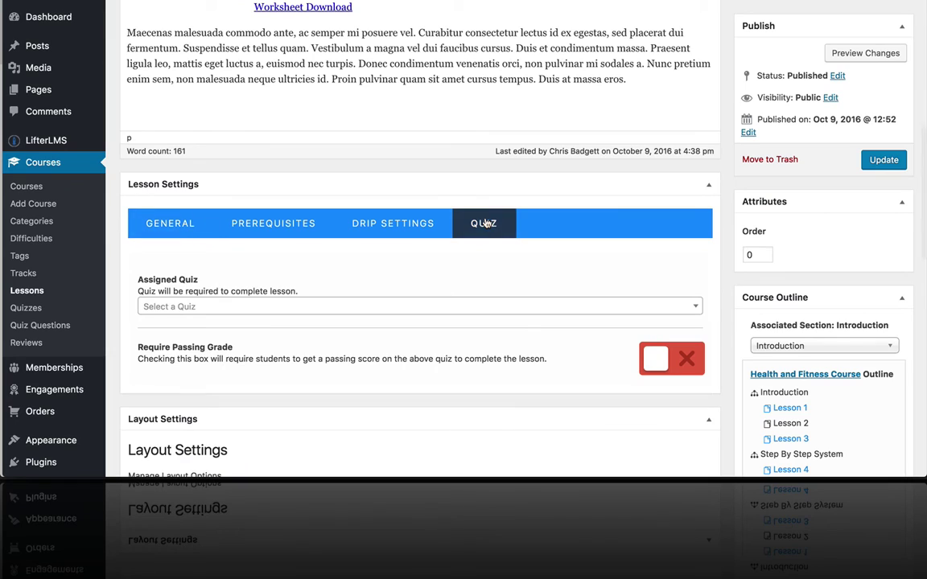
{"action": "left_click", "coordinate": [474, 304]}
{"action": "left_click", "coordinate": [201, 349]}
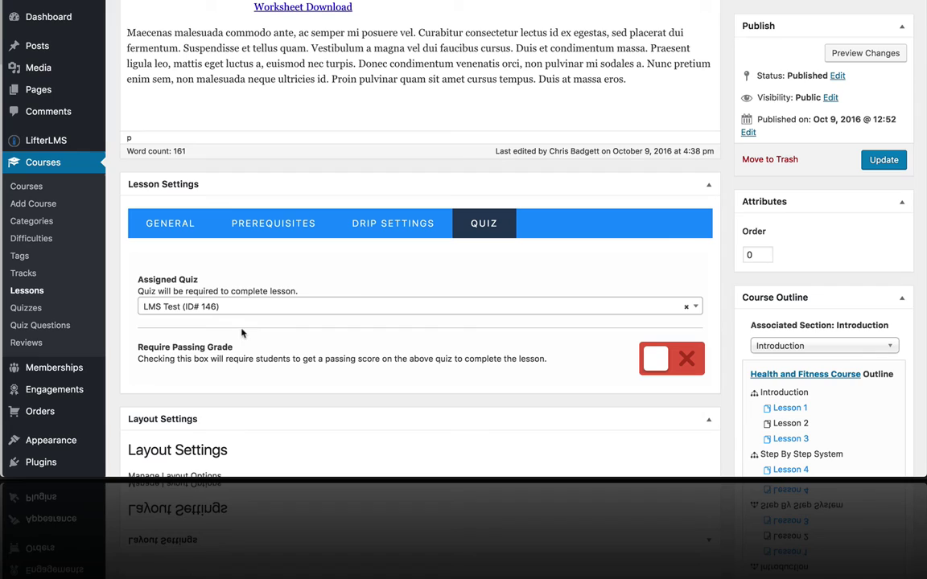
{"action": "left_click", "coordinate": [645, 368]}
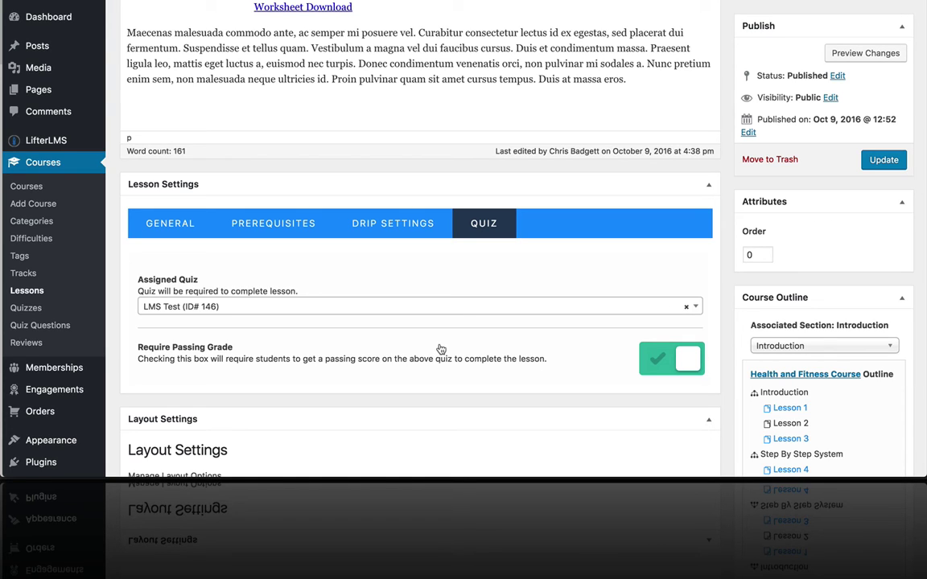
{"action": "scroll", "coordinate": [523, 310], "scroll_direction": "up", "scroll_amount": 1}
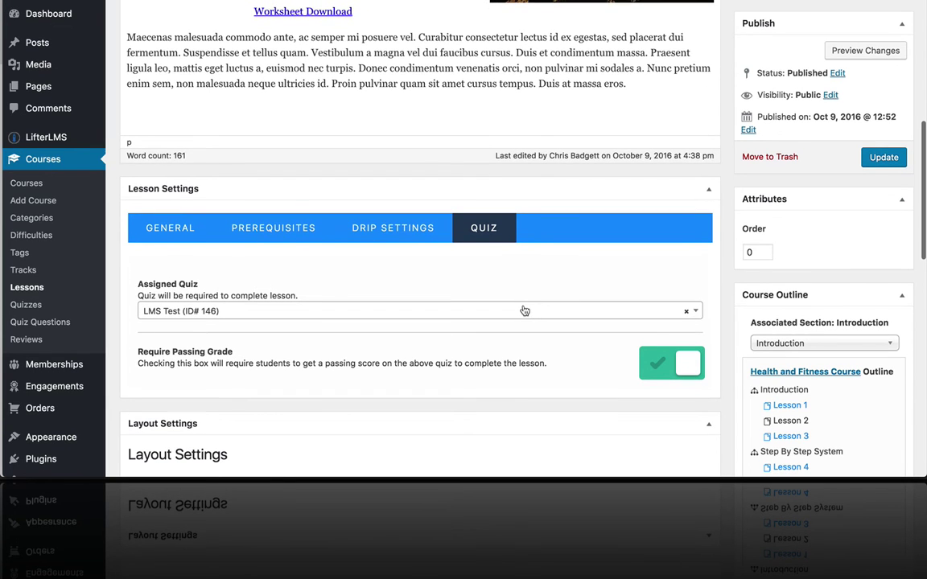
{"action": "left_click", "coordinate": [883, 157]}
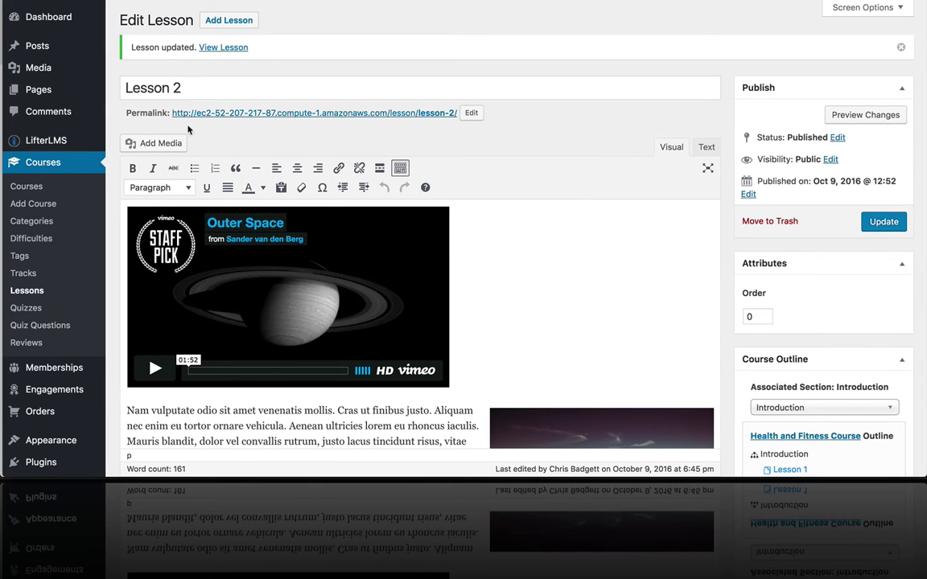
Step: Open the Health and Fitness Course from the lesson's course outline and view its public page down to the lesson list
{"action": "scroll", "coordinate": [656, 342], "scroll_direction": "down", "scroll_amount": 1}
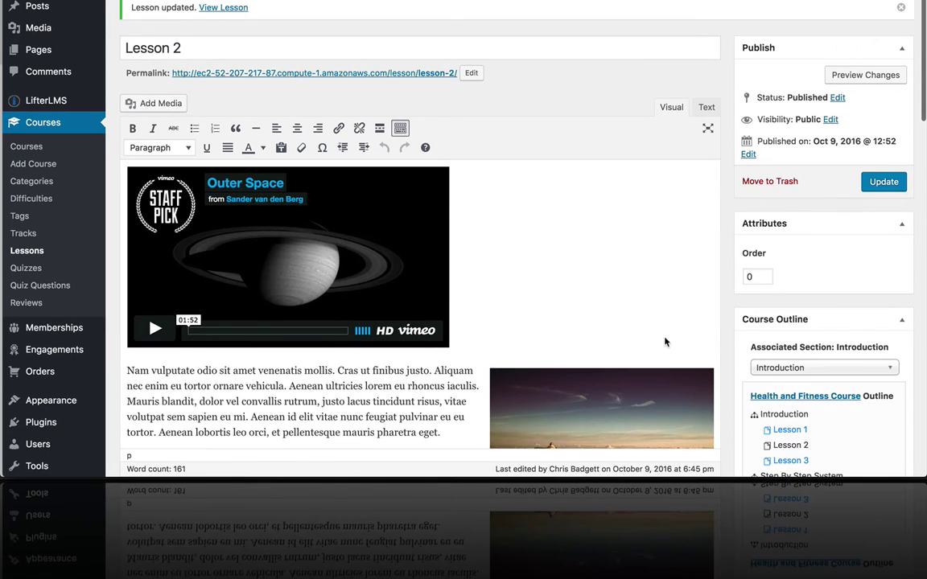
{"action": "left_click", "coordinate": [777, 398]}
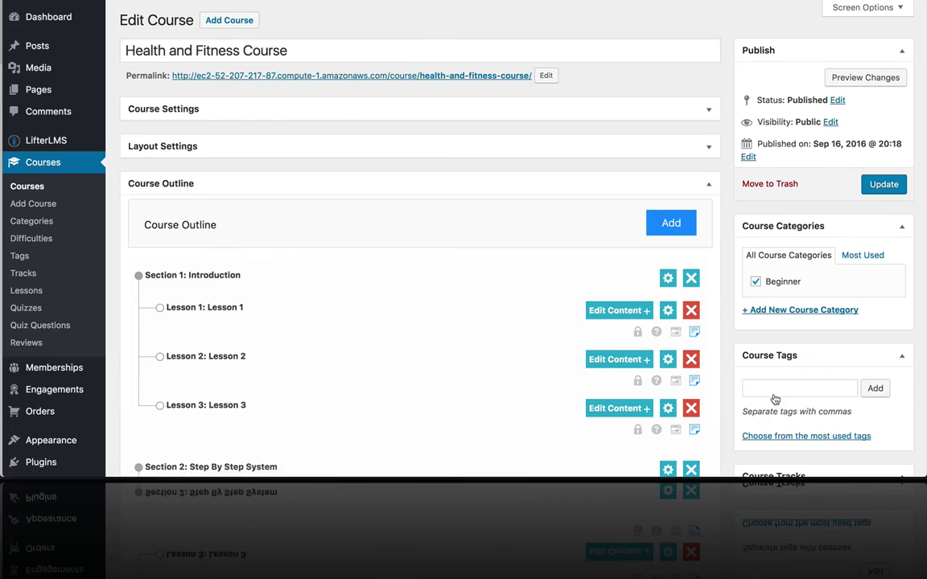
{"action": "left_click", "coordinate": [303, 78]}
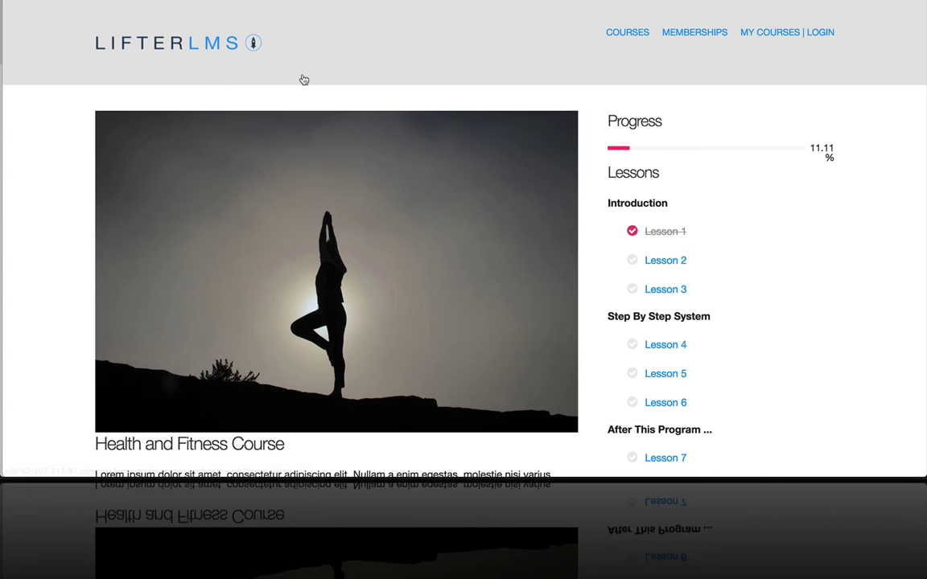
{"action": "scroll", "coordinate": [410, 304], "scroll_direction": "down", "scroll_amount": 10}
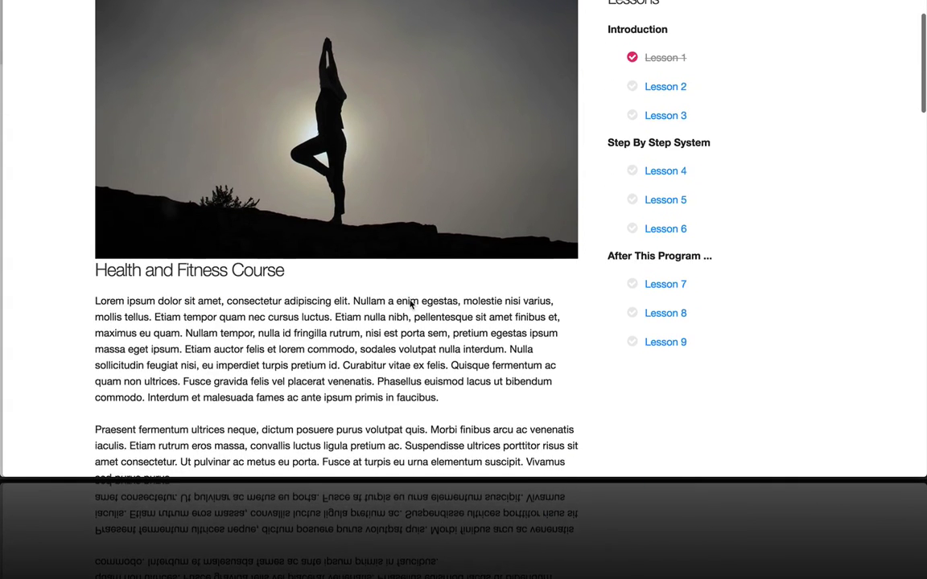
{"action": "scroll", "coordinate": [326, 271], "scroll_direction": "down", "scroll_amount": 1}
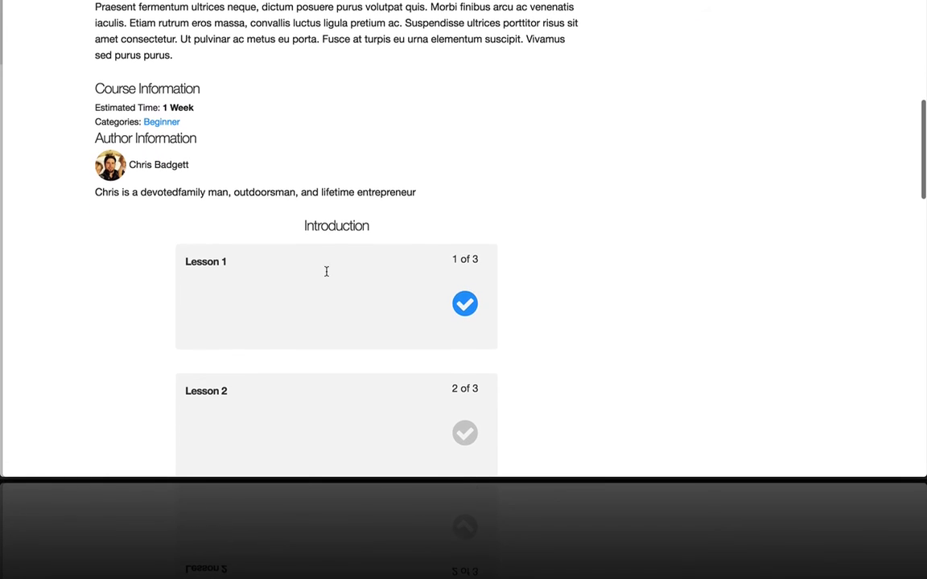
Step: Open Lesson 1 from the course page, continue to Lesson 2 and look through it down to the quiz link
{"action": "left_click", "coordinate": [315, 281]}
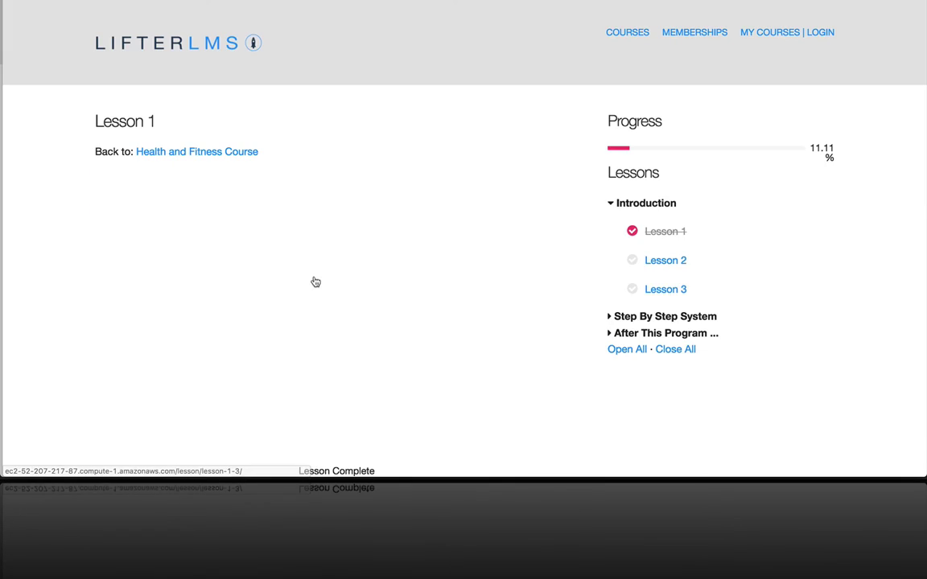
{"action": "scroll", "coordinate": [315, 281], "scroll_direction": "down", "scroll_amount": 5}
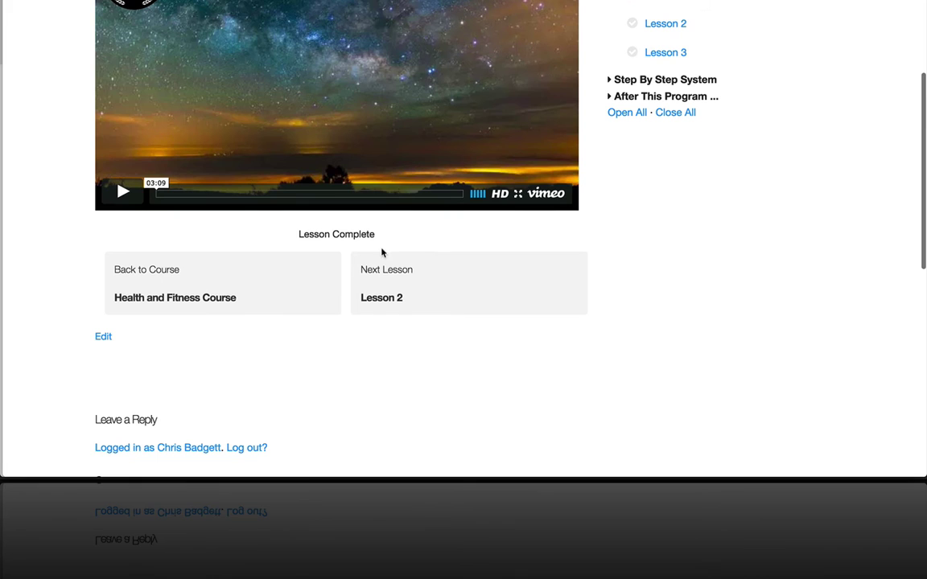
{"action": "left_click", "coordinate": [393, 279]}
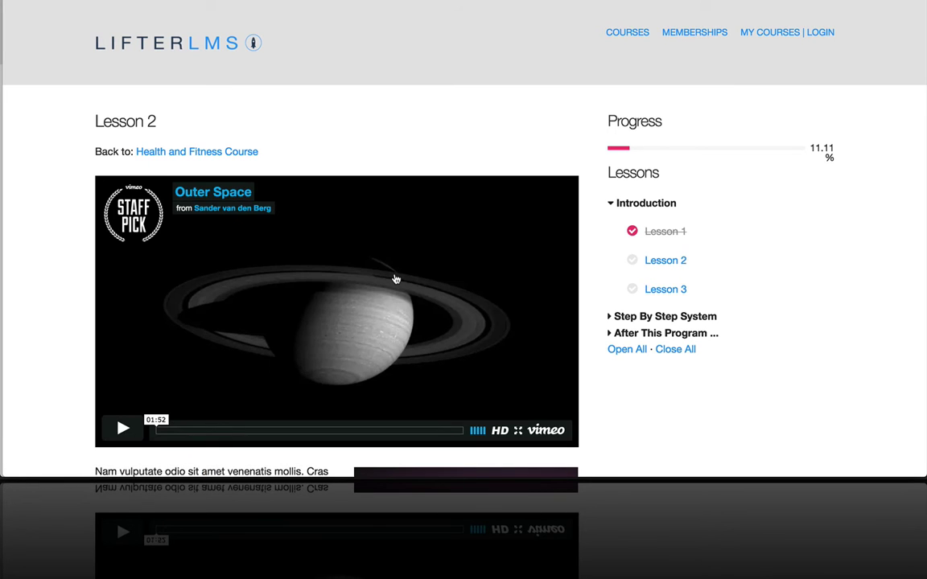
{"action": "scroll", "coordinate": [395, 279], "scroll_direction": "down", "scroll_amount": 9}
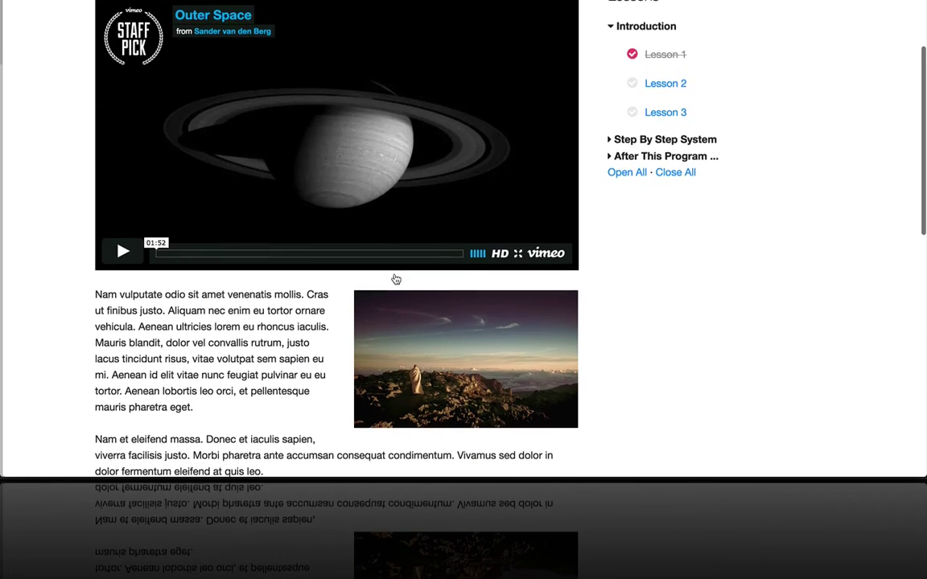
{"action": "scroll", "coordinate": [395, 279], "scroll_direction": "down", "scroll_amount": 3}
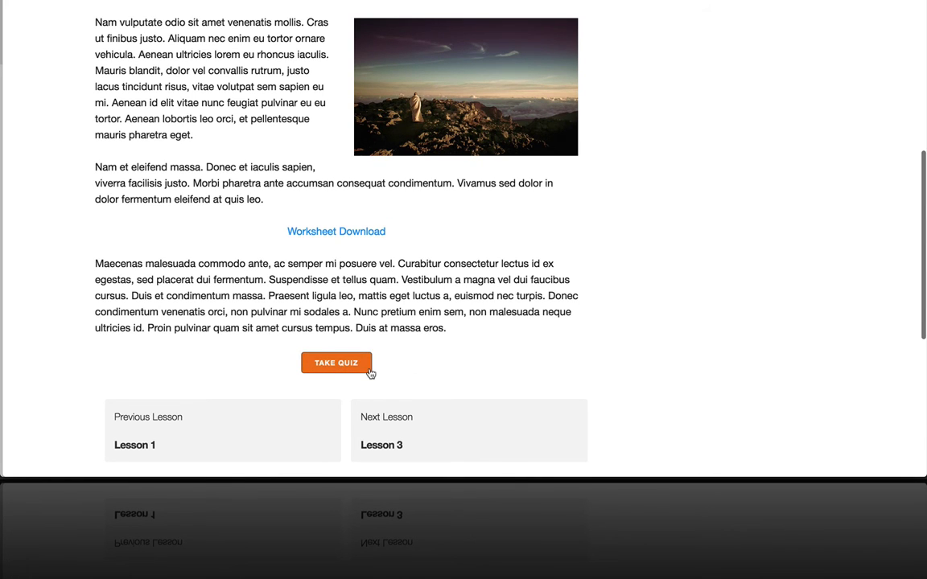
Step: Take the "LMS Test" quiz from Lesson 2, answering the question with "LifterLMS", and complete it
{"action": "left_click", "coordinate": [341, 369]}
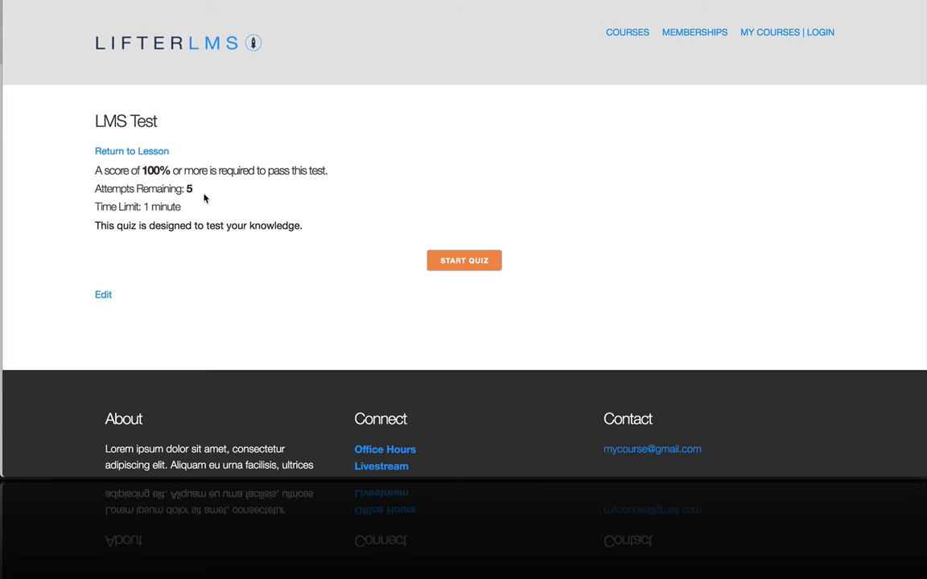
{"action": "left_click_drag", "start_coordinate": [88, 226], "coordinate": [299, 222]}
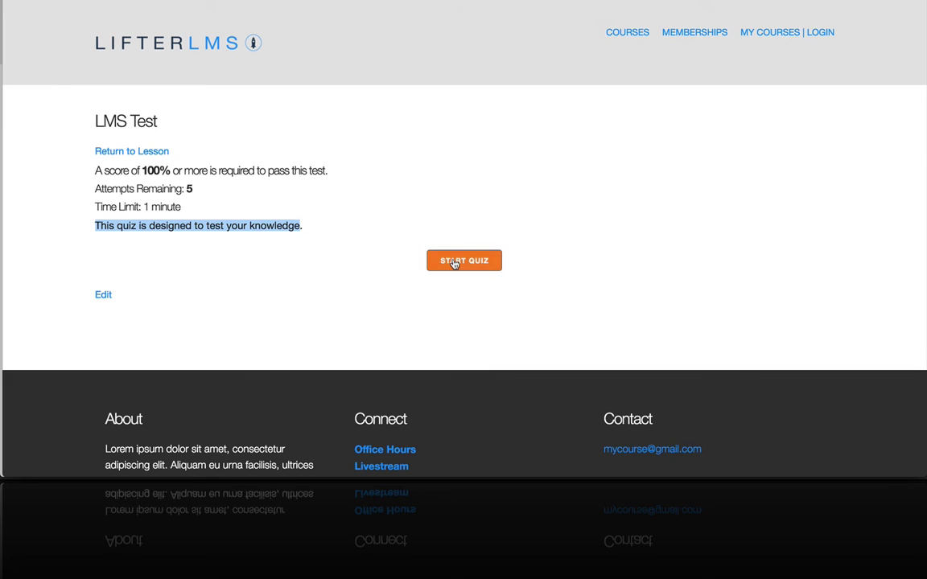
{"action": "left_click", "coordinate": [455, 262]}
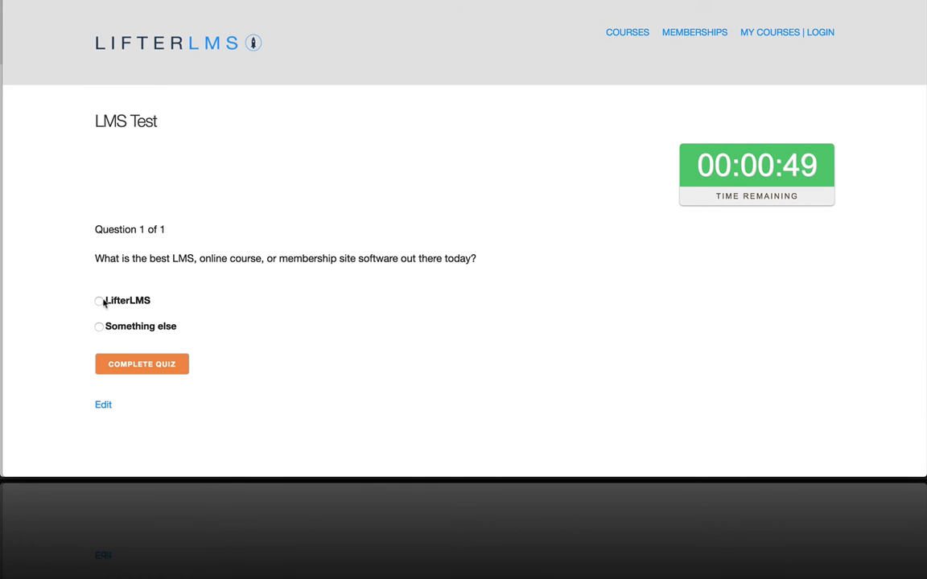
{"action": "left_click", "coordinate": [165, 365]}
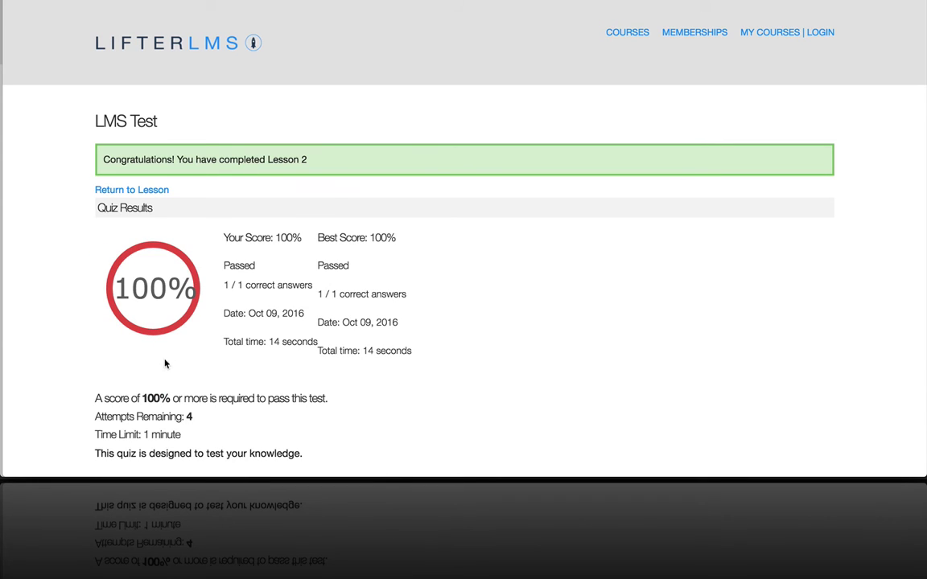
Step: Review the quiz results, then continue to Lesson 3 and check the course progress there
{"action": "scroll", "coordinate": [346, 266], "scroll_direction": "down", "scroll_amount": 2}
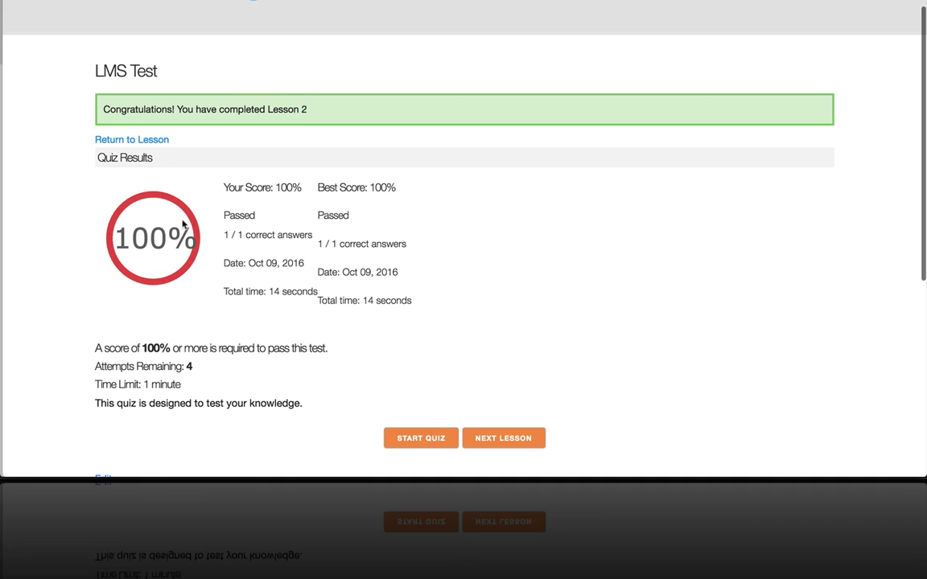
{"action": "scroll", "coordinate": [358, 317], "scroll_direction": "down", "scroll_amount": 1}
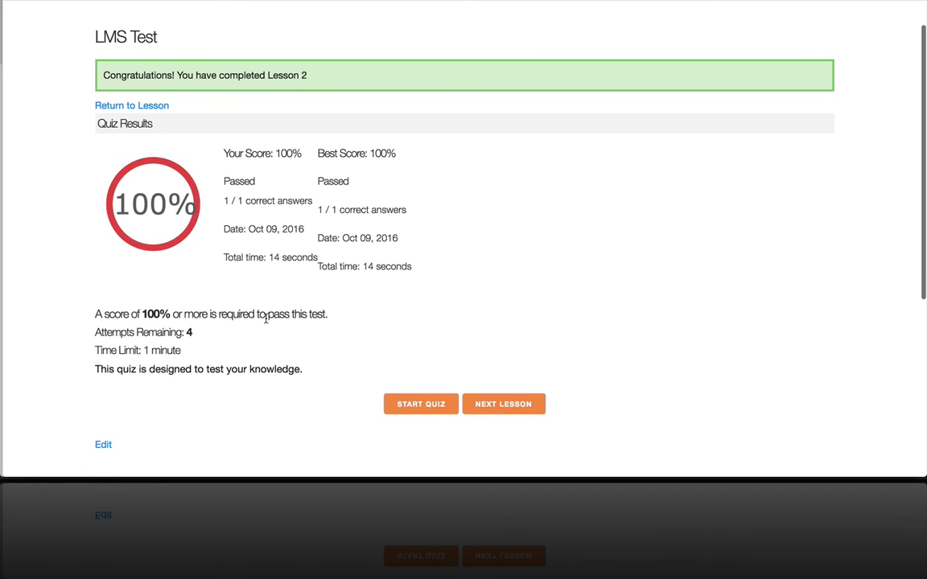
{"action": "left_click", "coordinate": [482, 402]}
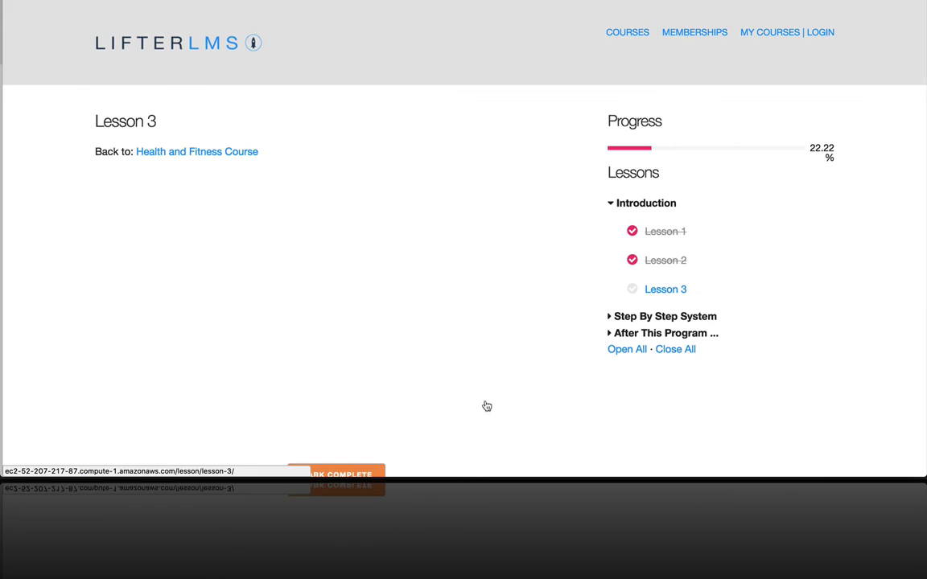
{"action": "scroll", "coordinate": [384, 267], "scroll_direction": "down", "scroll_amount": 3}
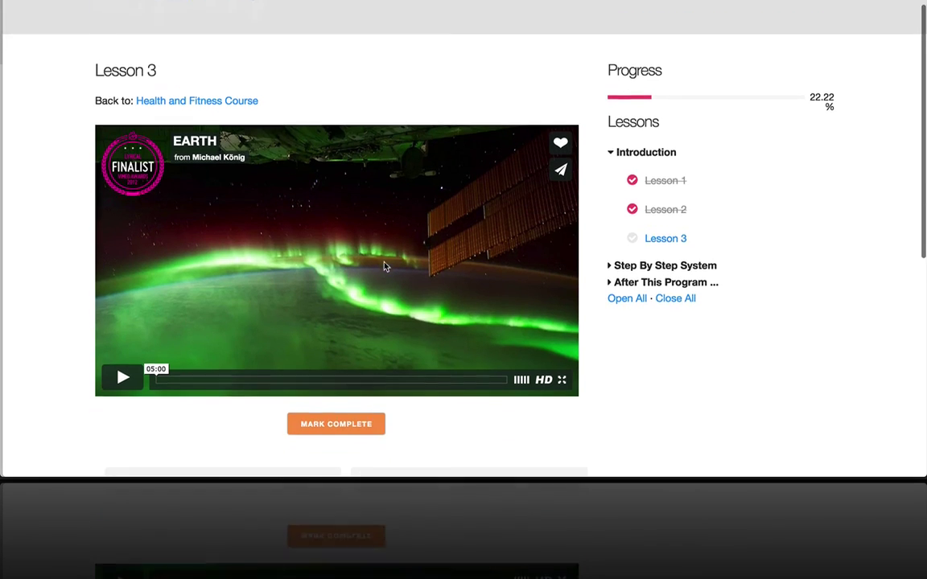
{"action": "scroll", "coordinate": [384, 266], "scroll_direction": "up", "scroll_amount": 1}
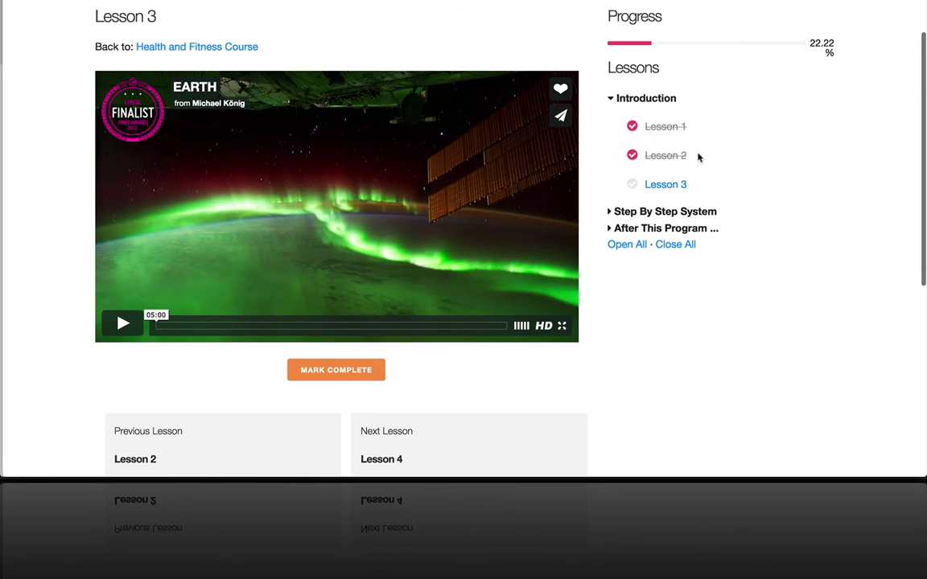
{"action": "scroll", "coordinate": [718, 150], "scroll_direction": "up", "scroll_amount": 3}
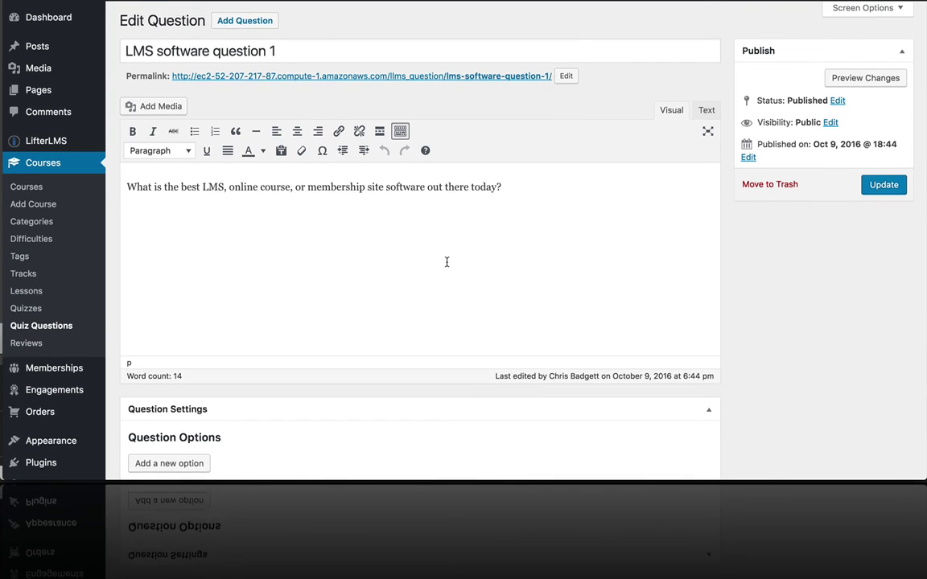
Step: In "LMS software question 1", add the explanations "Of course!" for LifterLMS and "What are you thinking" for Something else, and update the question
{"action": "scroll", "coordinate": [446, 261], "scroll_direction": "down", "scroll_amount": 5}
{"action": "scroll", "coordinate": [447, 261], "scroll_direction": "down", "scroll_amount": 4}
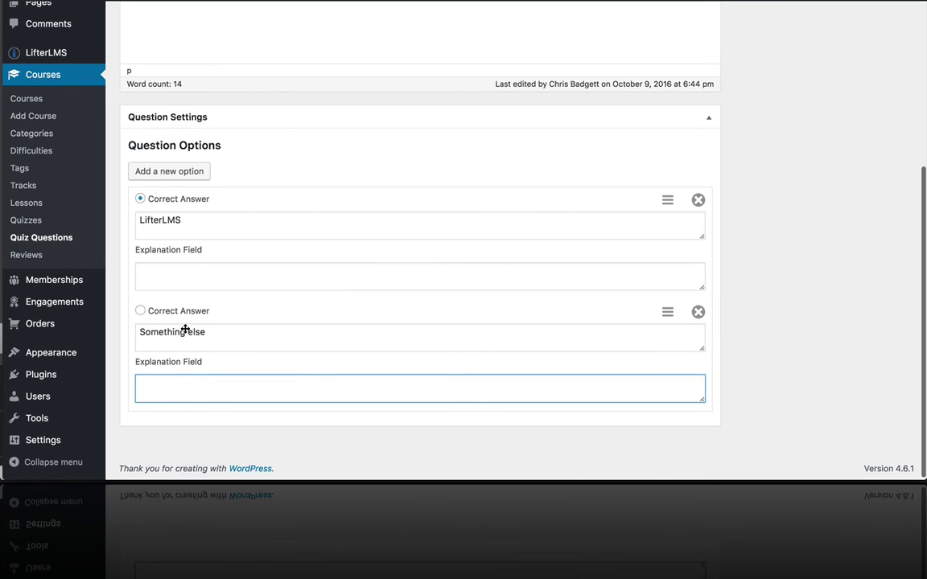
{"action": "left_click", "coordinate": [166, 273]}
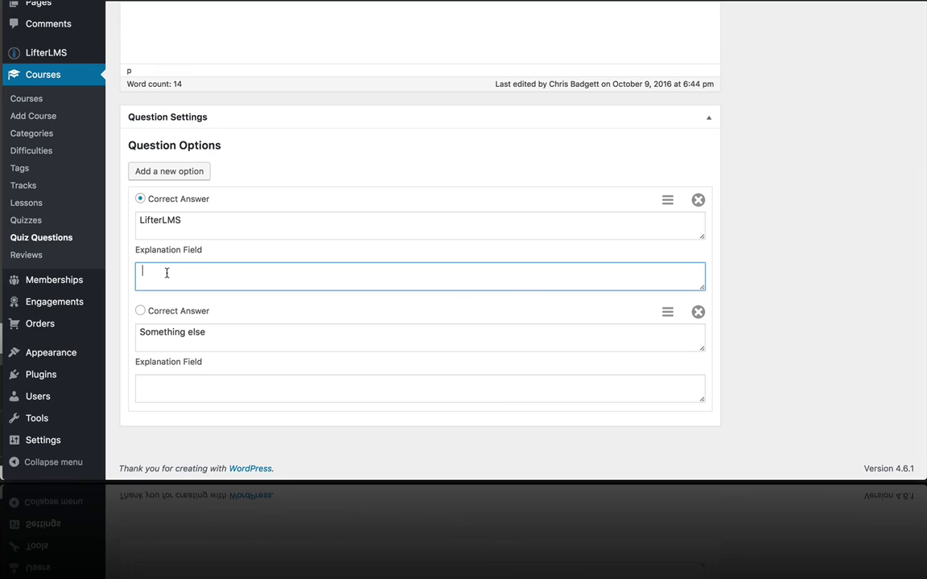
{"action": "type", "text": "O"}
{"action": "left_click", "coordinate": [164, 271]}
{"action": "key", "text": "BackSpace"}
{"action": "key", "text": "BackSpace"}
{"action": "type", "text": "c"}
{"action": "left_click", "coordinate": [194, 270]}
{"action": "left_click", "coordinate": [149, 385]}
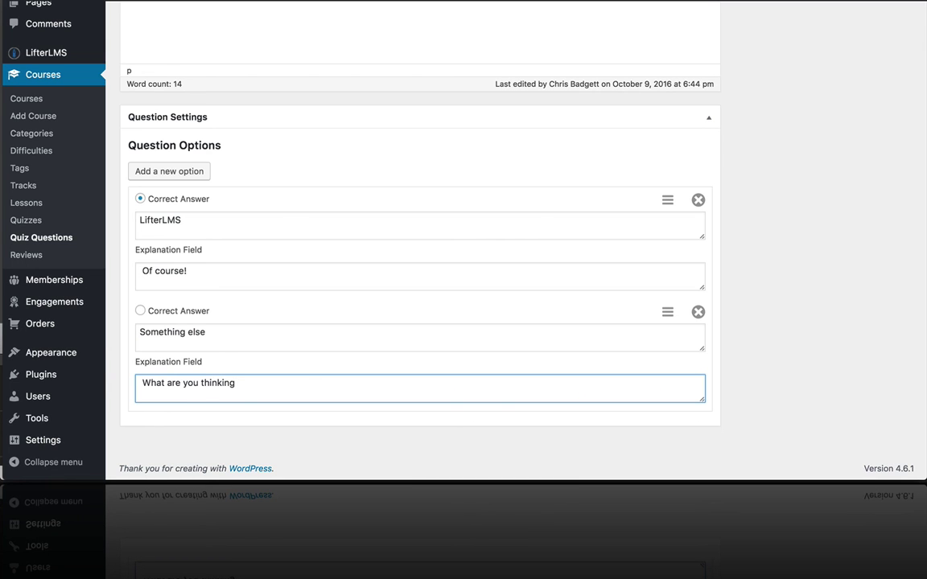
{"action": "scroll", "coordinate": [419, 298], "scroll_direction": "up", "scroll_amount": 5}
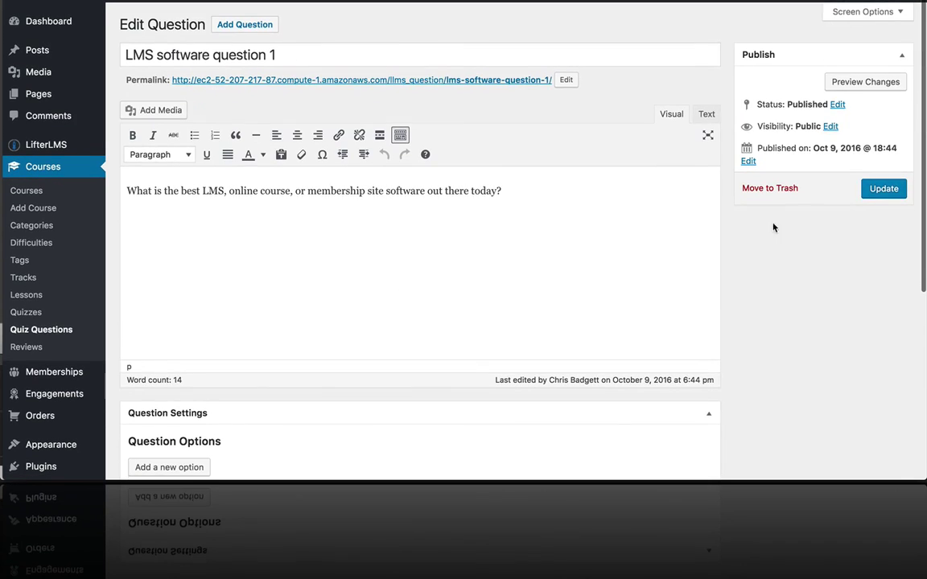
{"action": "left_click", "coordinate": [885, 186]}
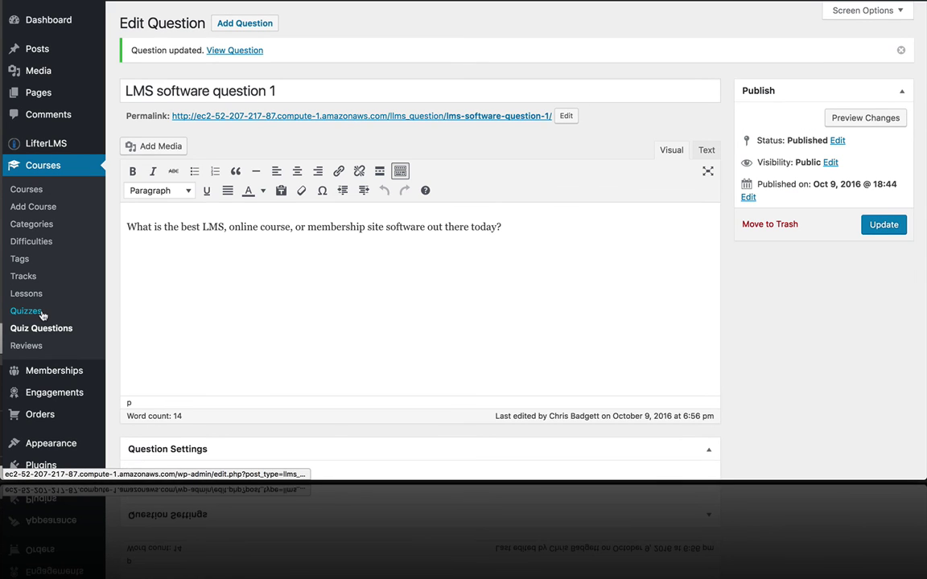
Step: Open the "LMS Test" quiz for editing and bring up its results settings
{"action": "left_click", "coordinate": [43, 313]}
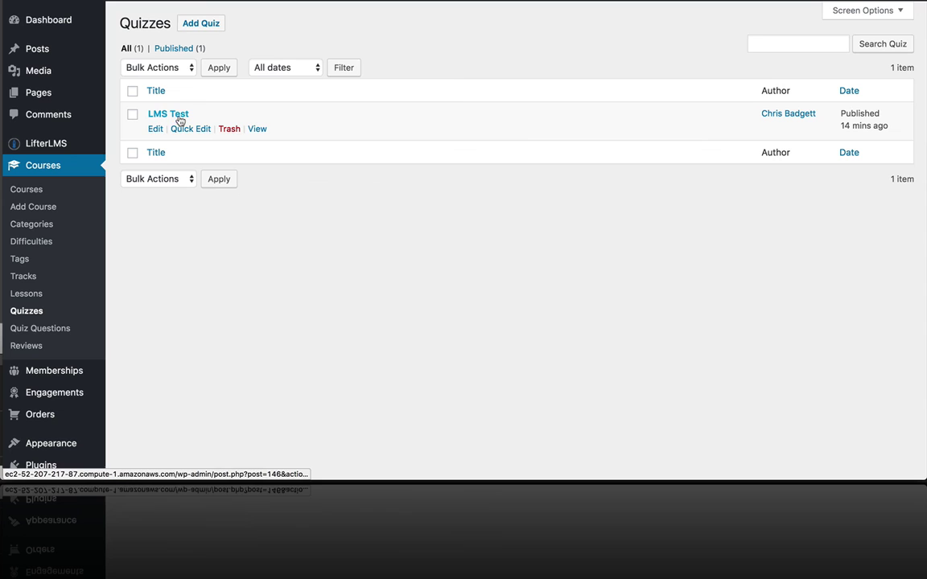
{"action": "left_click", "coordinate": [177, 117]}
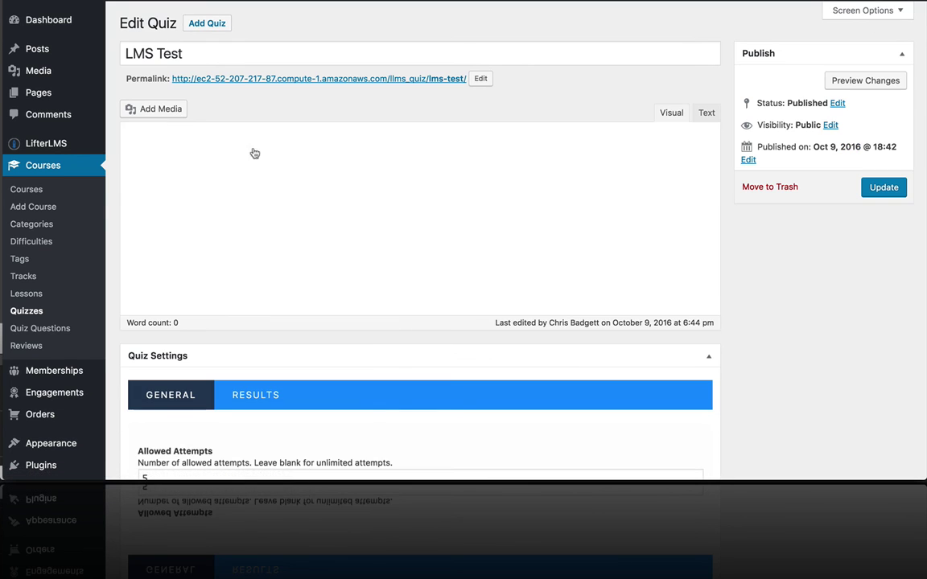
{"action": "scroll", "coordinate": [399, 238], "scroll_direction": "down", "scroll_amount": 5}
{"action": "left_click", "coordinate": [258, 240]}
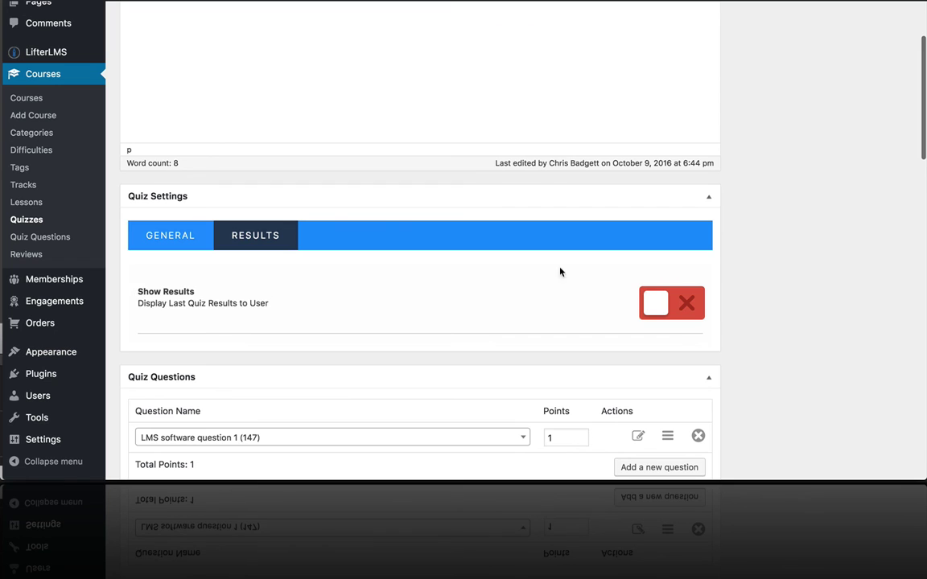
Step: Enable Show Results, Show Correct Answer, Show Description Wrong Answer and Show Description Right Answer for the quiz
{"action": "scroll", "coordinate": [560, 317], "scroll_direction": "down", "scroll_amount": 1}
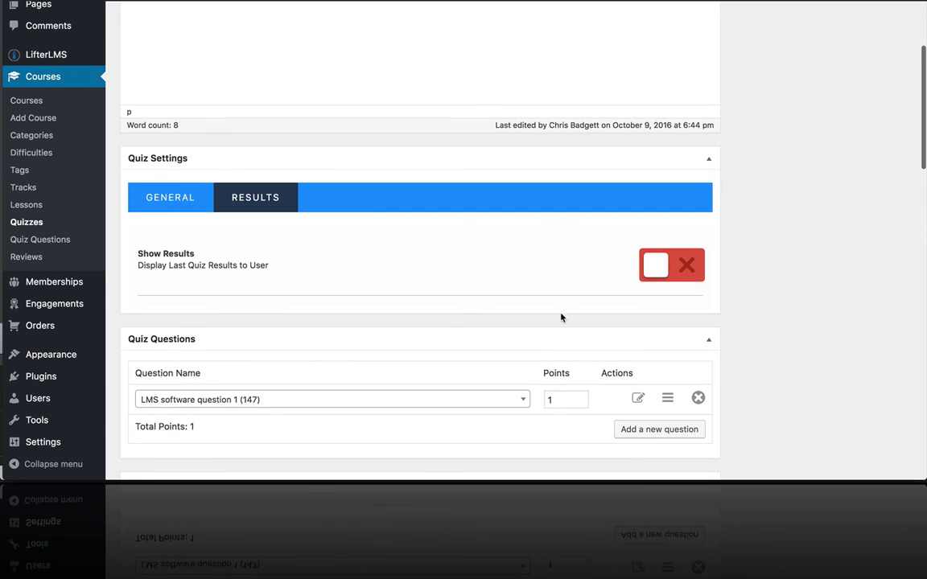
{"action": "left_click", "coordinate": [662, 273]}
{"action": "scroll", "coordinate": [321, 370], "scroll_direction": "down", "scroll_amount": 3}
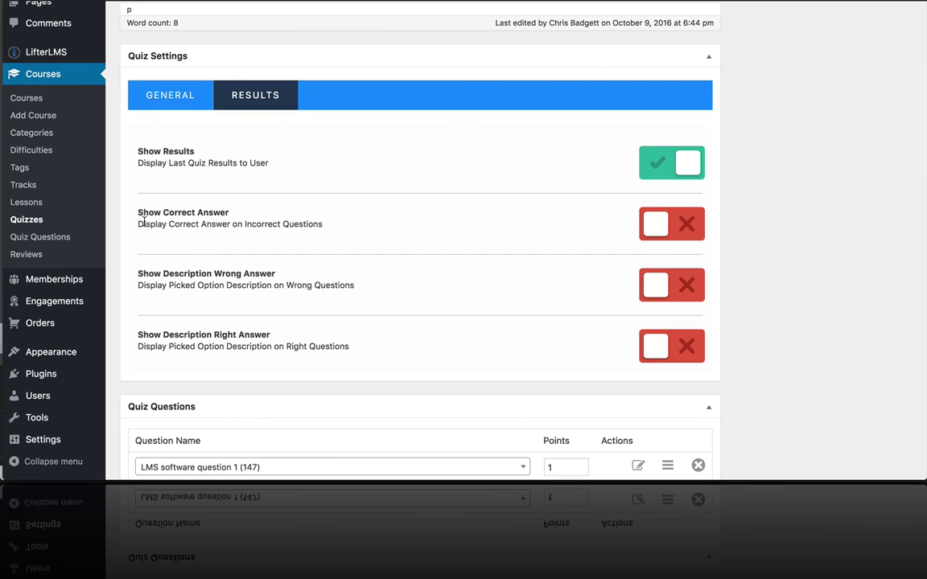
{"action": "left_click", "coordinate": [658, 234]}
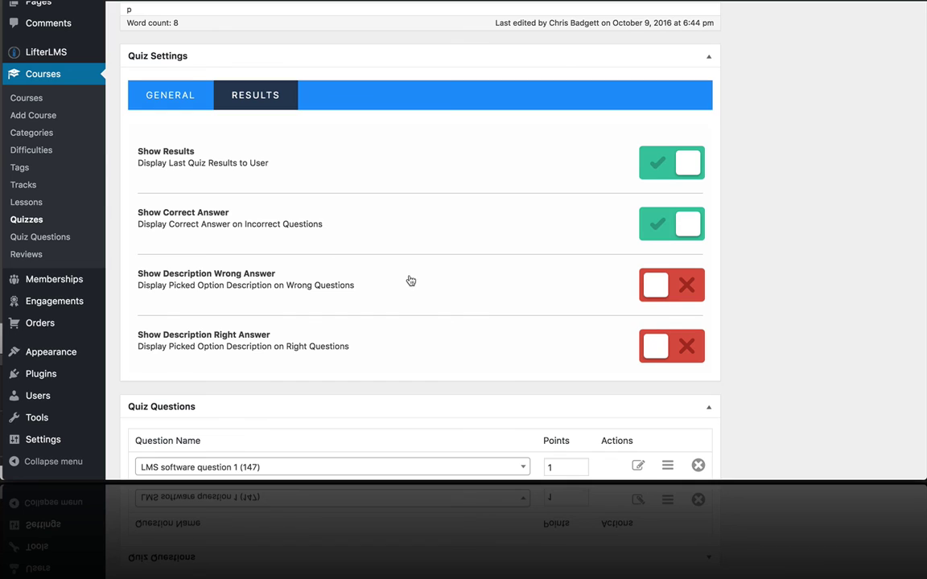
{"action": "left_click", "coordinate": [664, 294]}
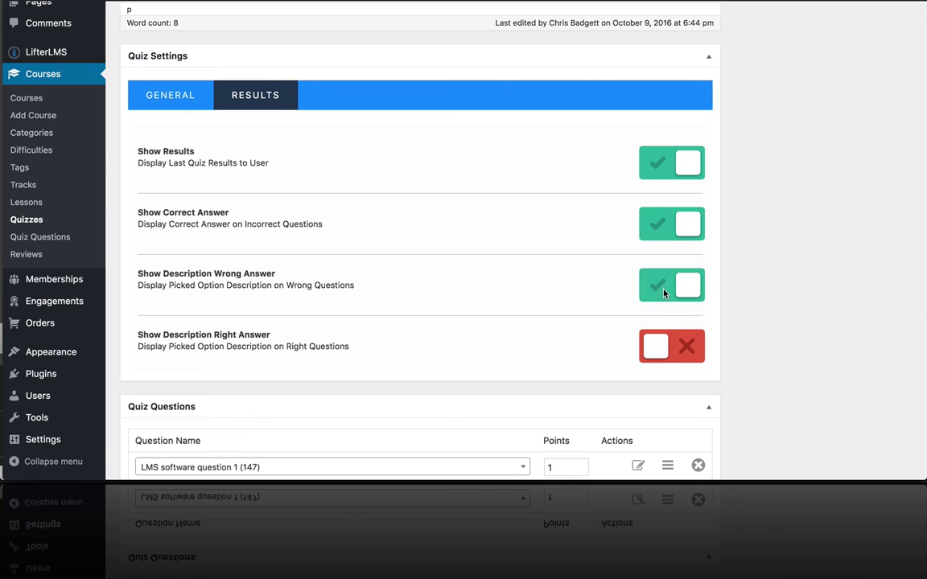
{"action": "left_click", "coordinate": [661, 352]}
{"action": "scroll", "coordinate": [457, 283], "scroll_direction": "up", "scroll_amount": 5}
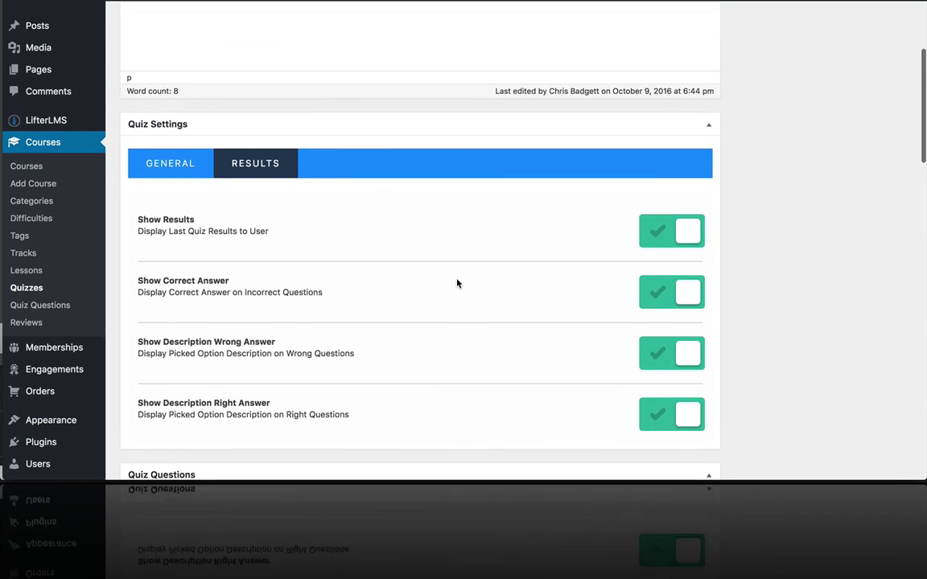
{"action": "scroll", "coordinate": [457, 283], "scroll_direction": "up", "scroll_amount": 4}
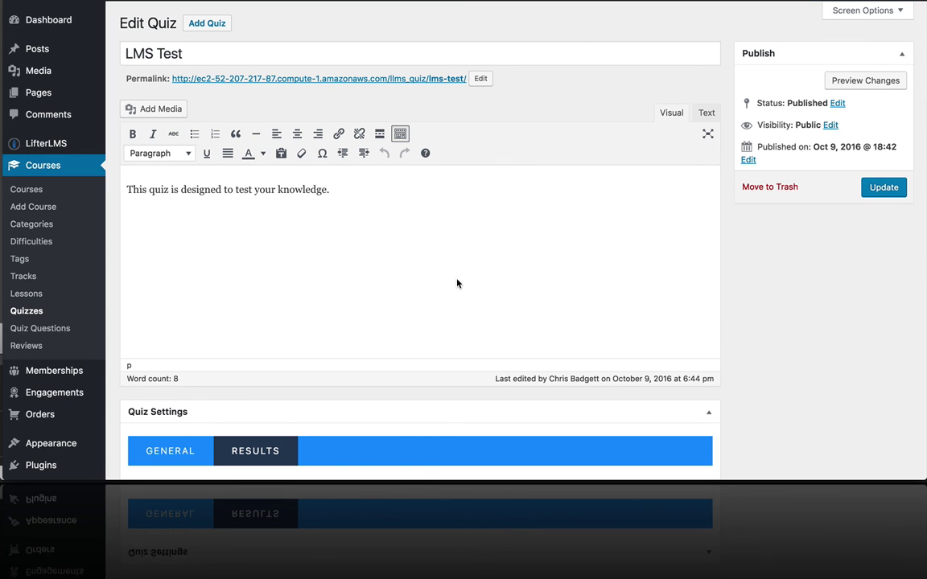
{"action": "scroll", "coordinate": [381, 283], "scroll_direction": "down", "scroll_amount": 5}
{"action": "scroll", "coordinate": [381, 283], "scroll_direction": "down", "scroll_amount": 2}
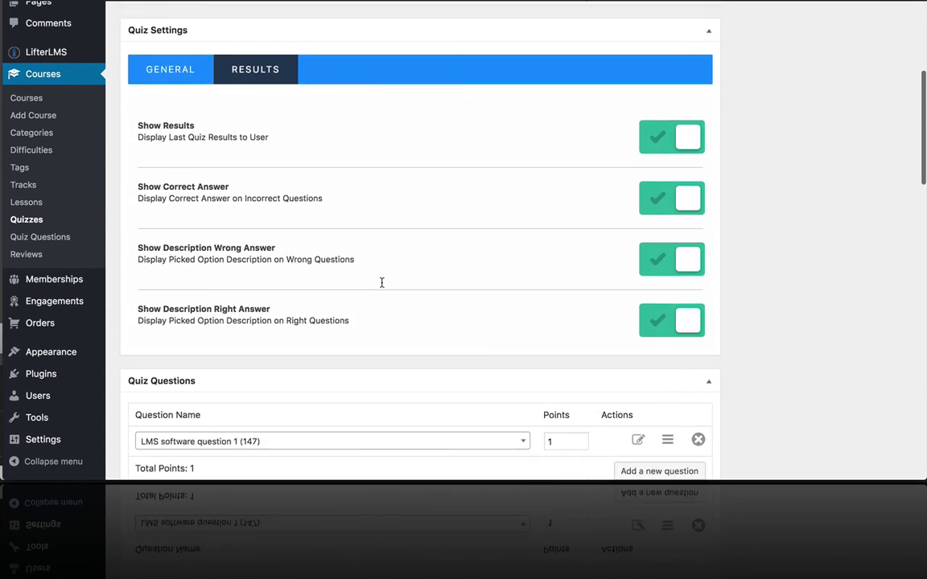
{"action": "scroll", "coordinate": [380, 287], "scroll_direction": "up", "scroll_amount": 5}
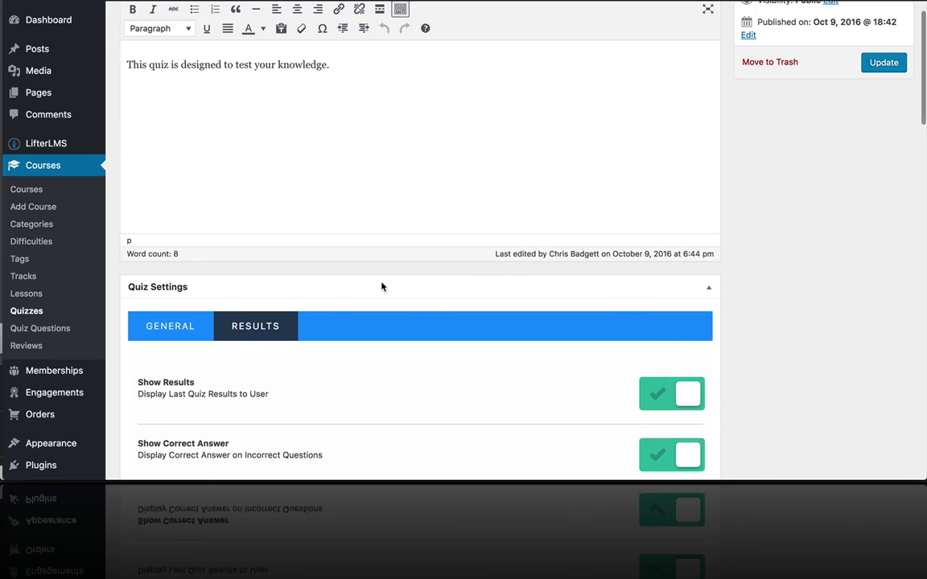